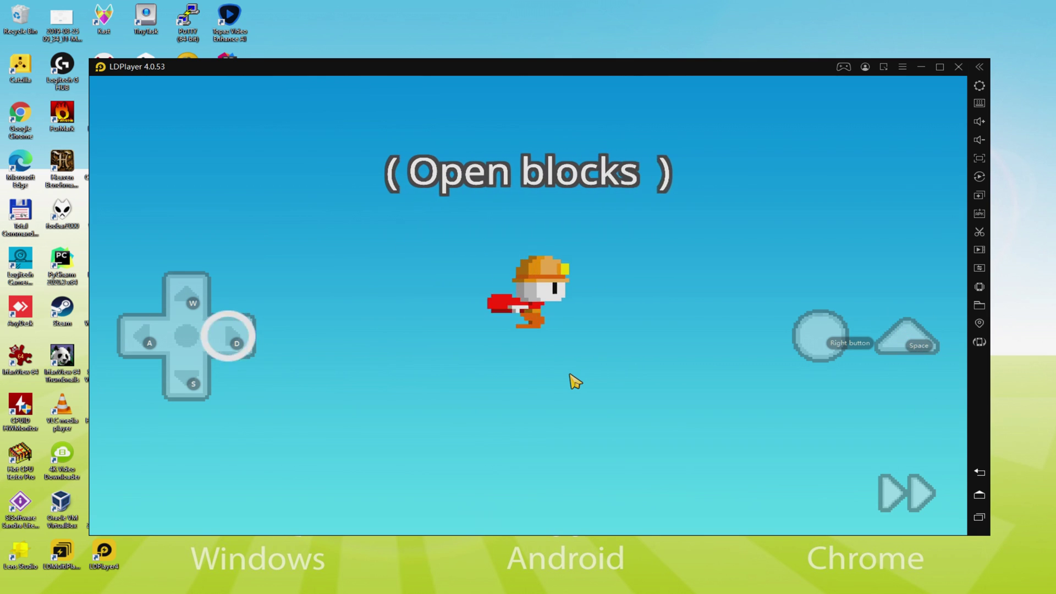
Move and jump the Boku Boku character with A/D and Space while placing five grass blocks around it
key(space)
click(484, 352)
key(space)
key(a)
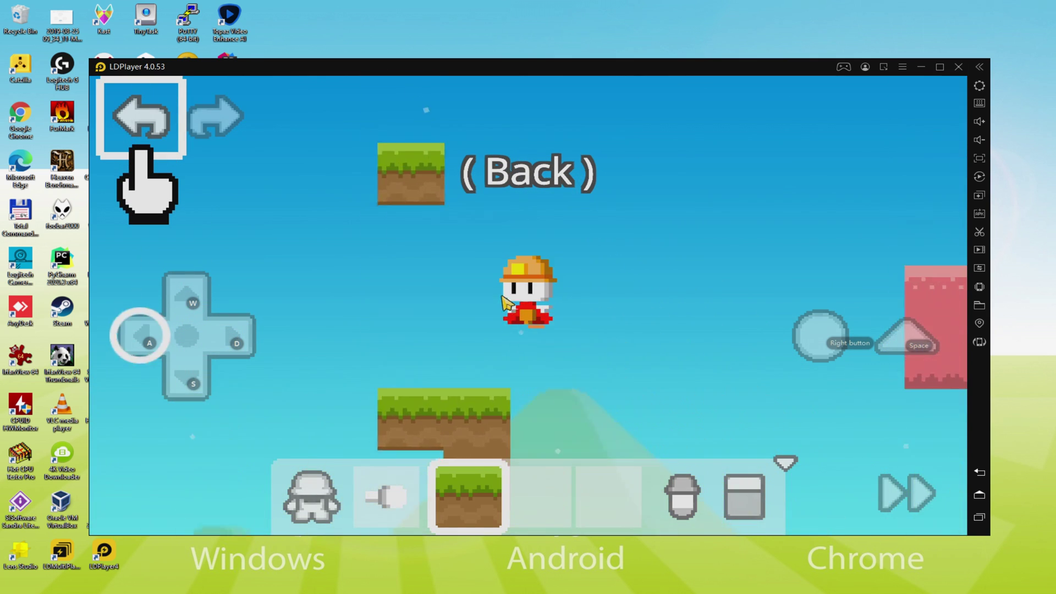
key(space)
key(d)
click(539, 331)
click(558, 349)
key(space)
key(a)
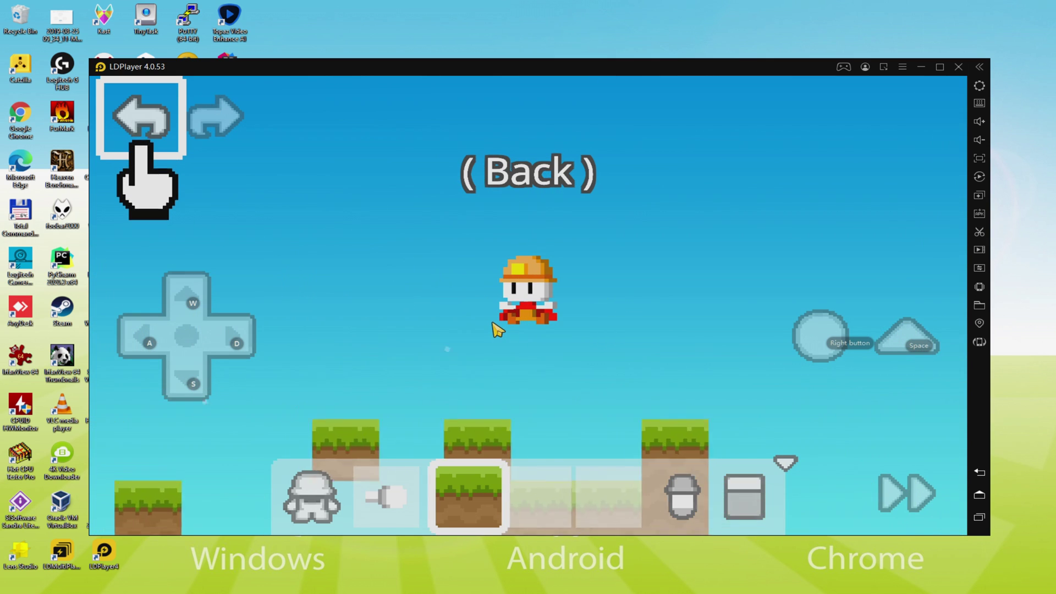
click(498, 329)
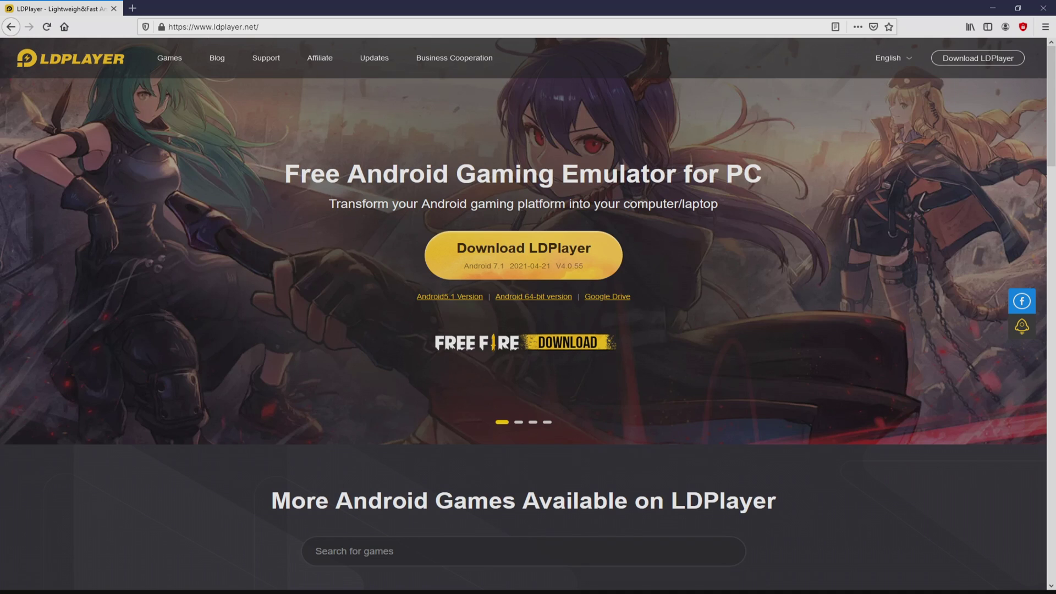
Scroll down the ldplayer.net home page and back up to the top
scroll(528, 314, down, 15)
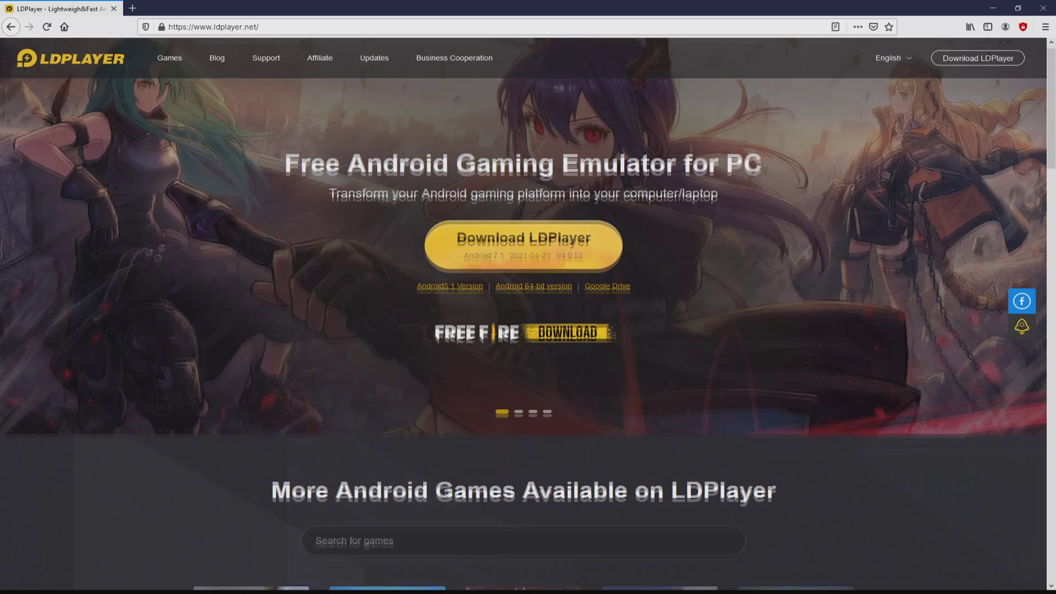
scroll(528, 313, down, 10)
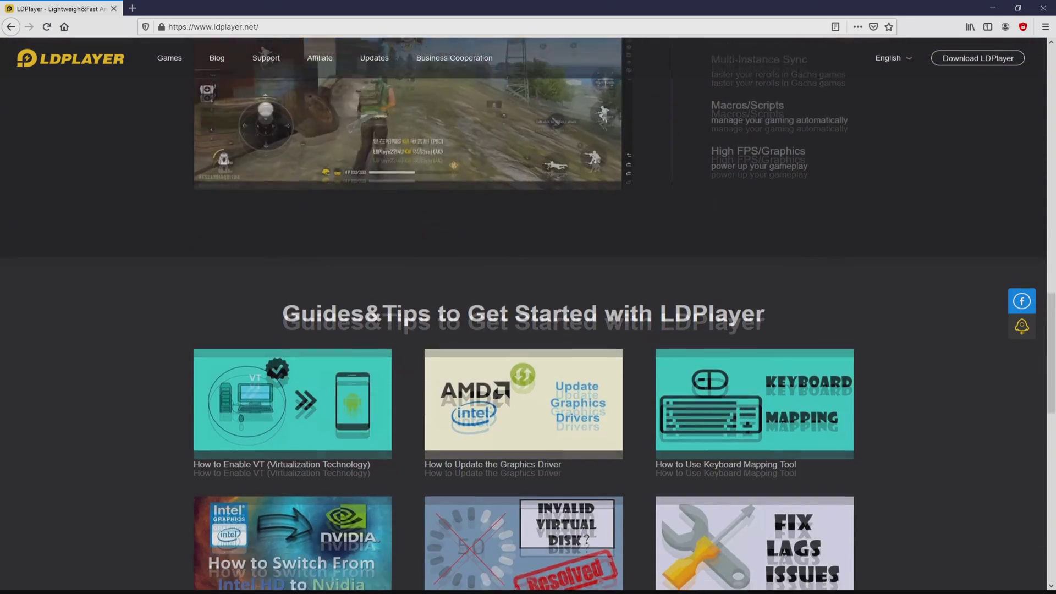
scroll(528, 314, up, 12)
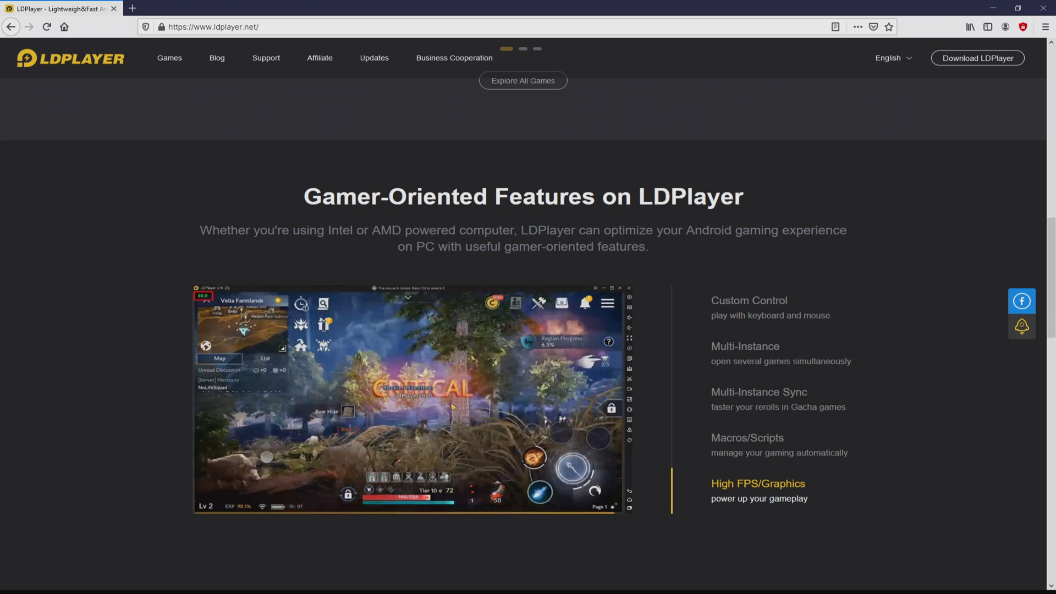
scroll(528, 308, up, 10)
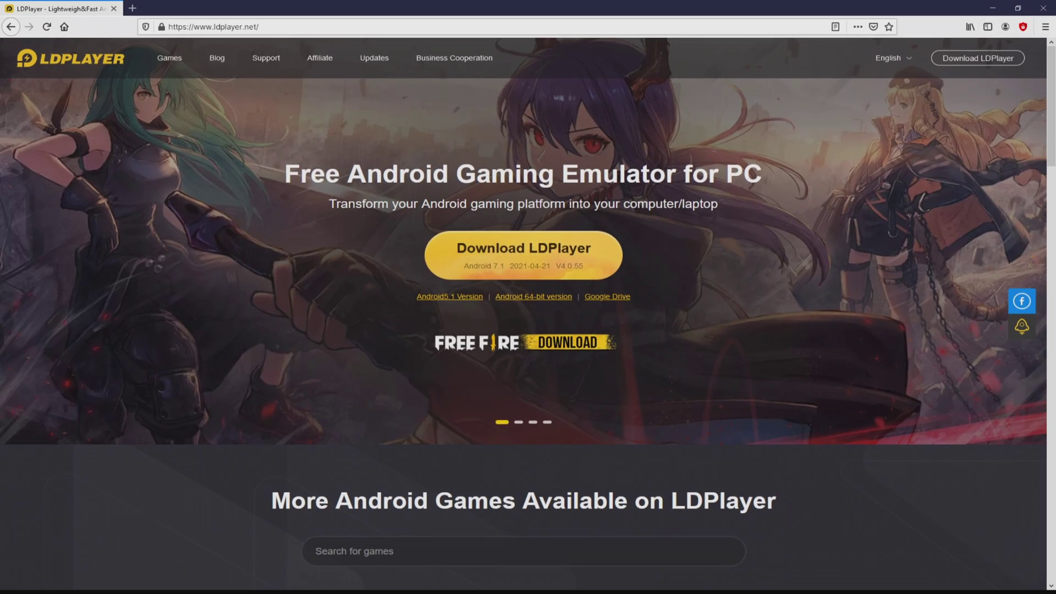
Download the LDPlayer installer and run the downloaded .exe
click(495, 250)
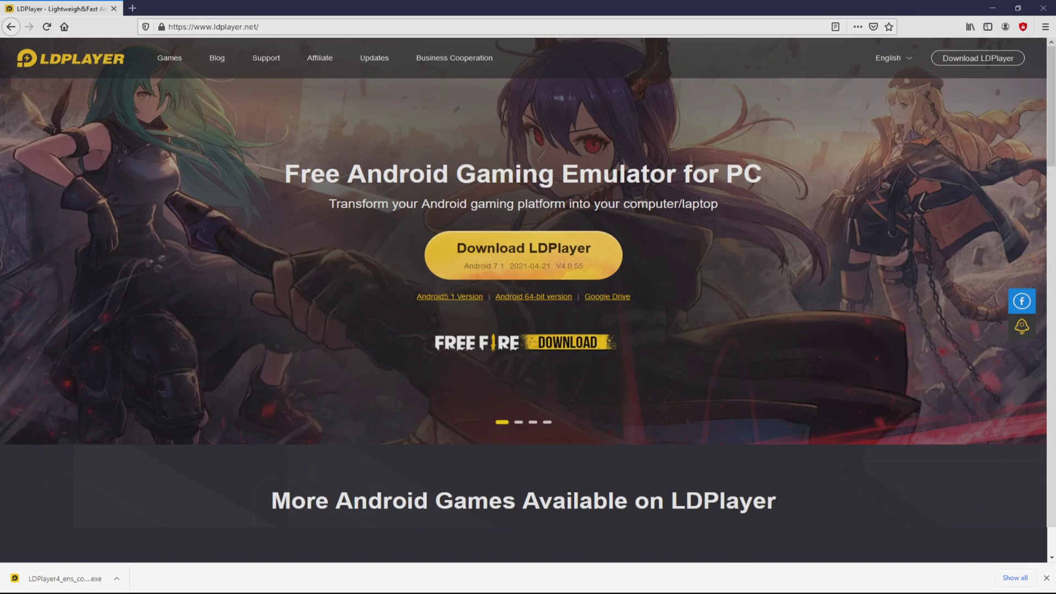
click(65, 578)
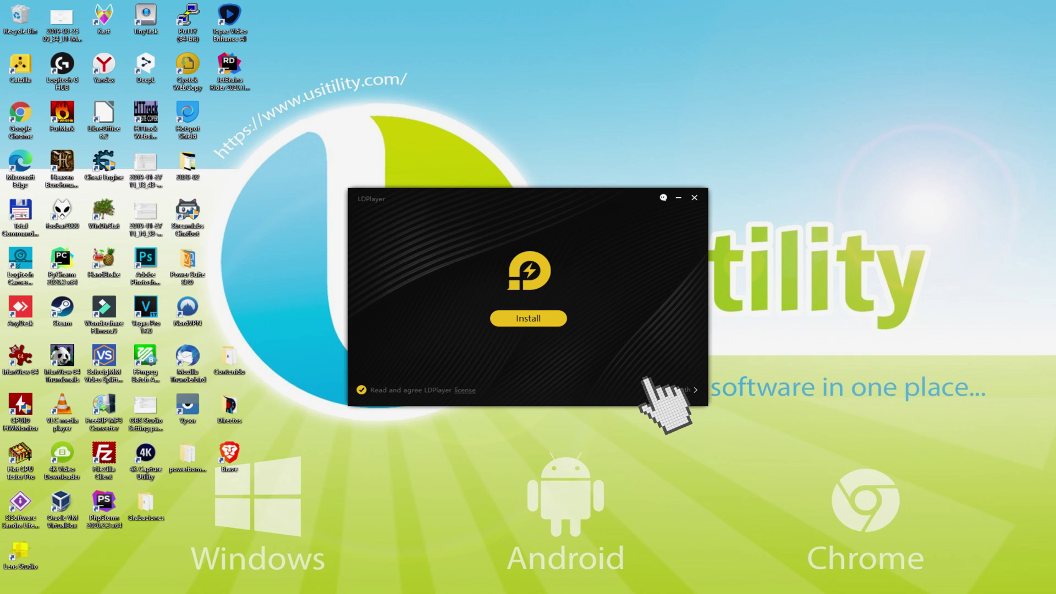
click(675, 389)
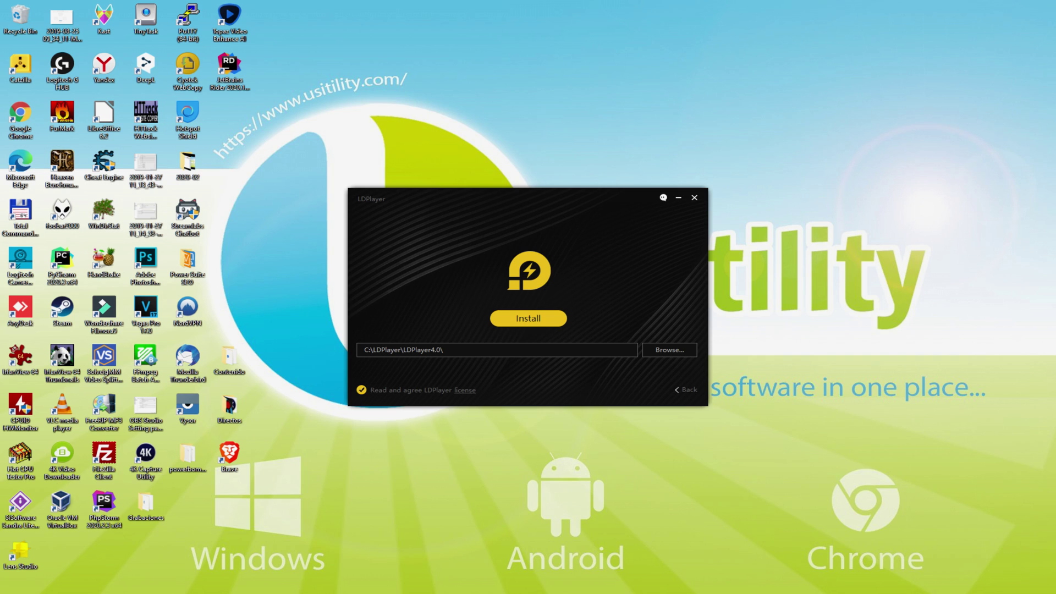
click(680, 388)
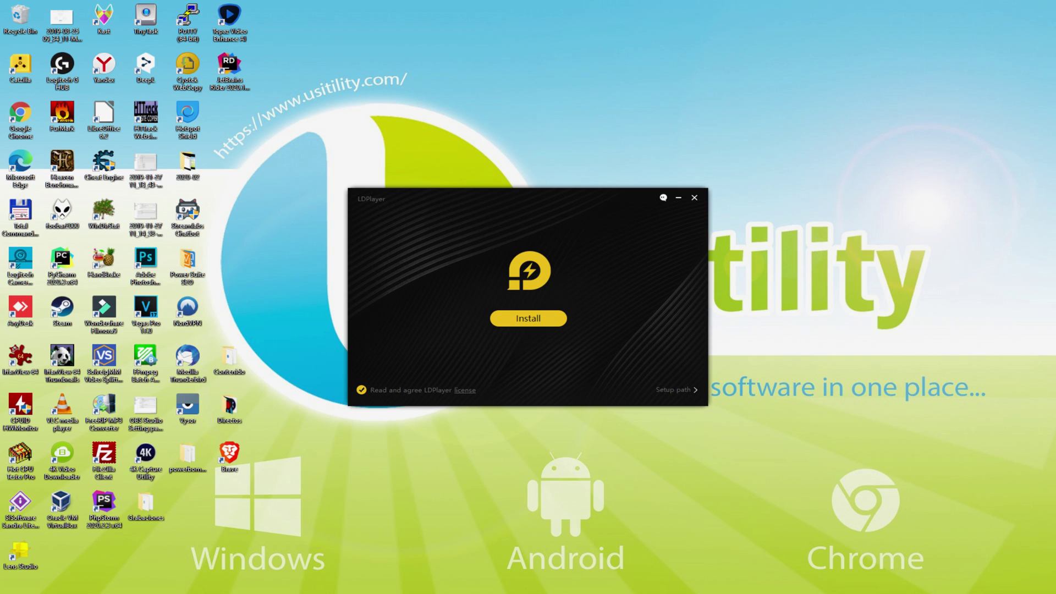
Install LDPlayer, rejecting the Avast Free Antivirus and McAfee WebAdvisor offers
click(528, 318)
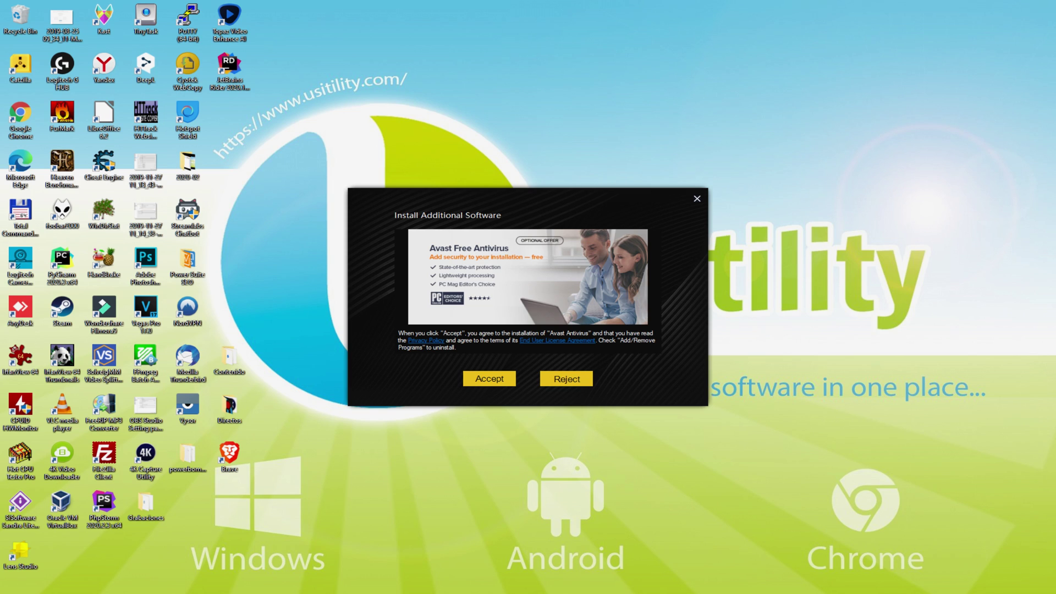
click(566, 379)
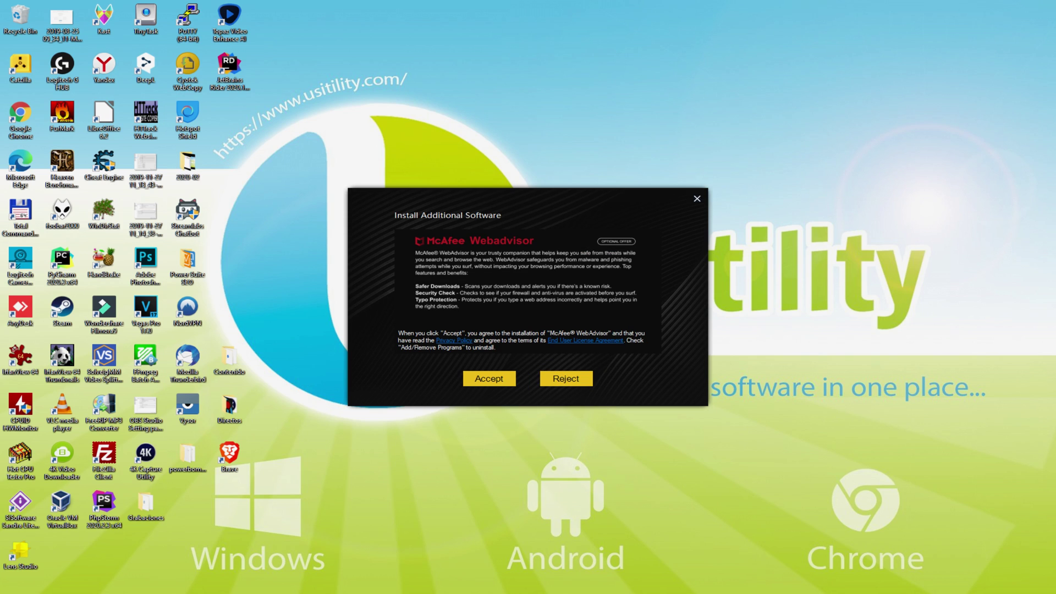
click(566, 379)
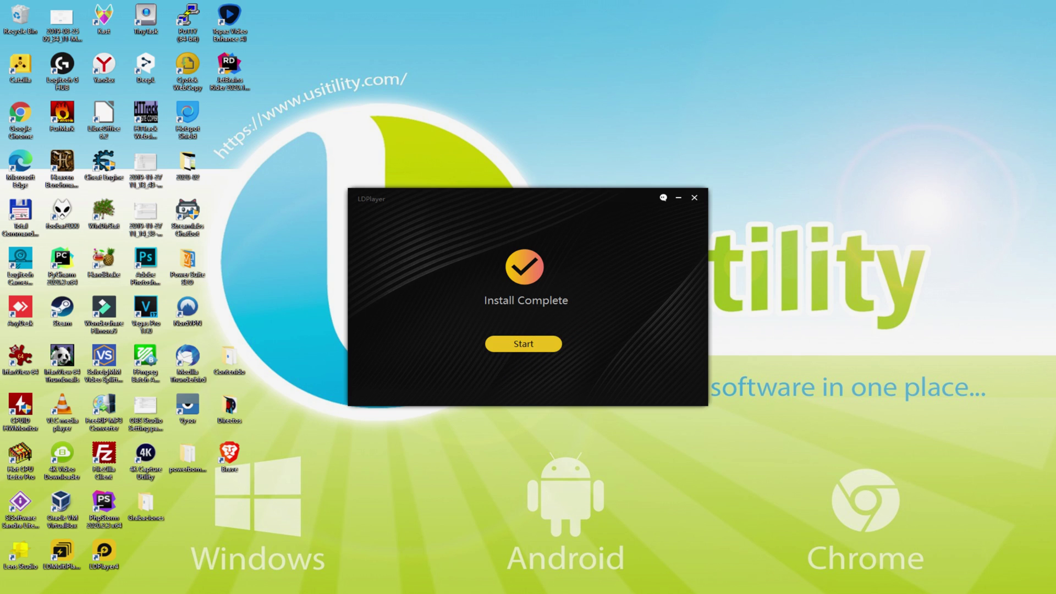
Start LDPlayer from the Install Complete dialog and let it load to the home screen
key(Return)
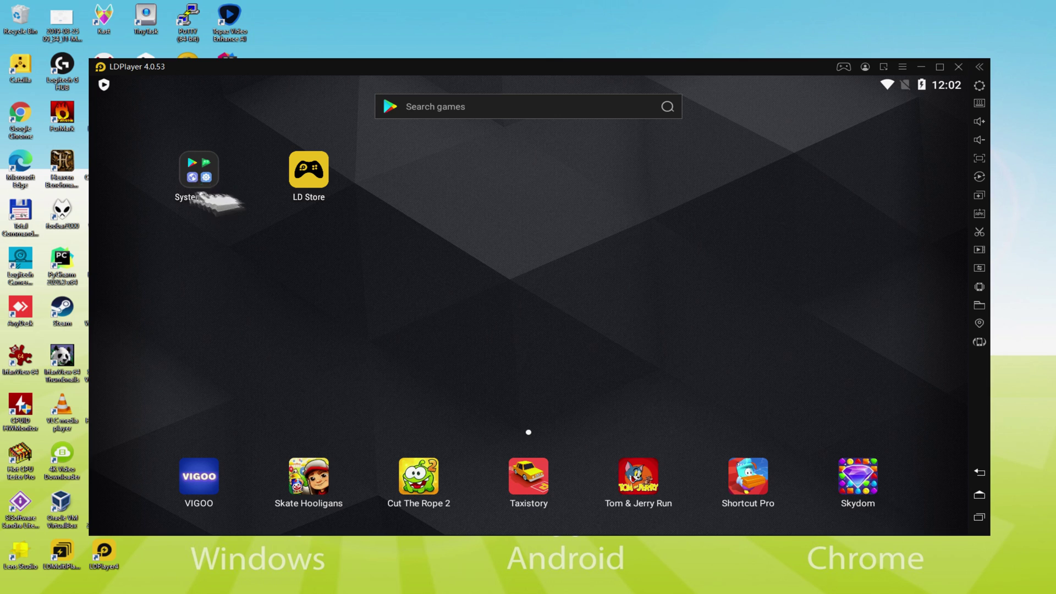
Sign in to the Play Store from System Apps, agree to the terms, and accept Google services with Drive backup off
click(341, 152)
click(185, 193)
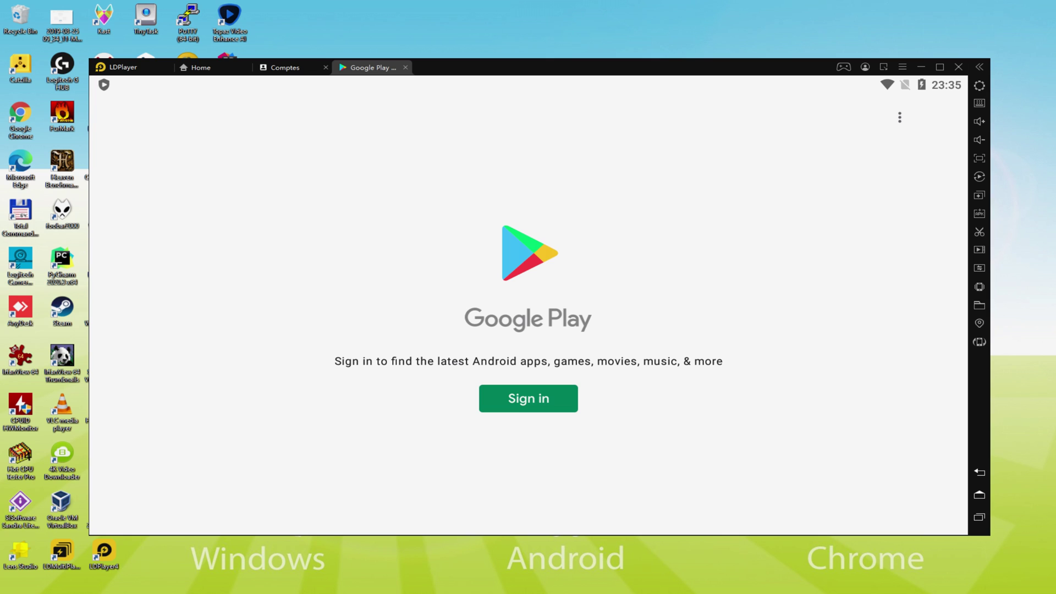
click(529, 392)
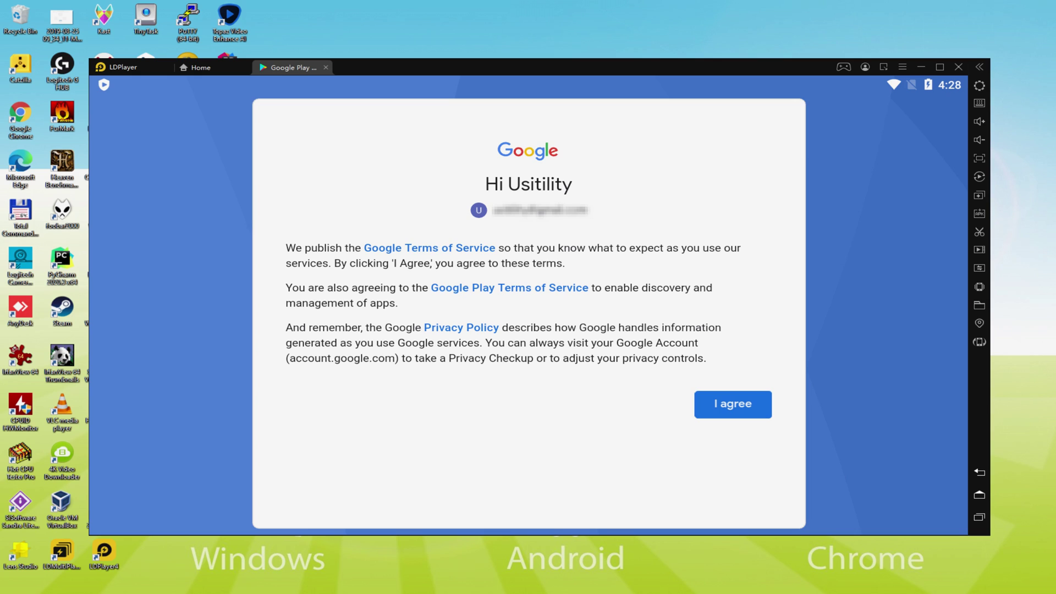
click(732, 404)
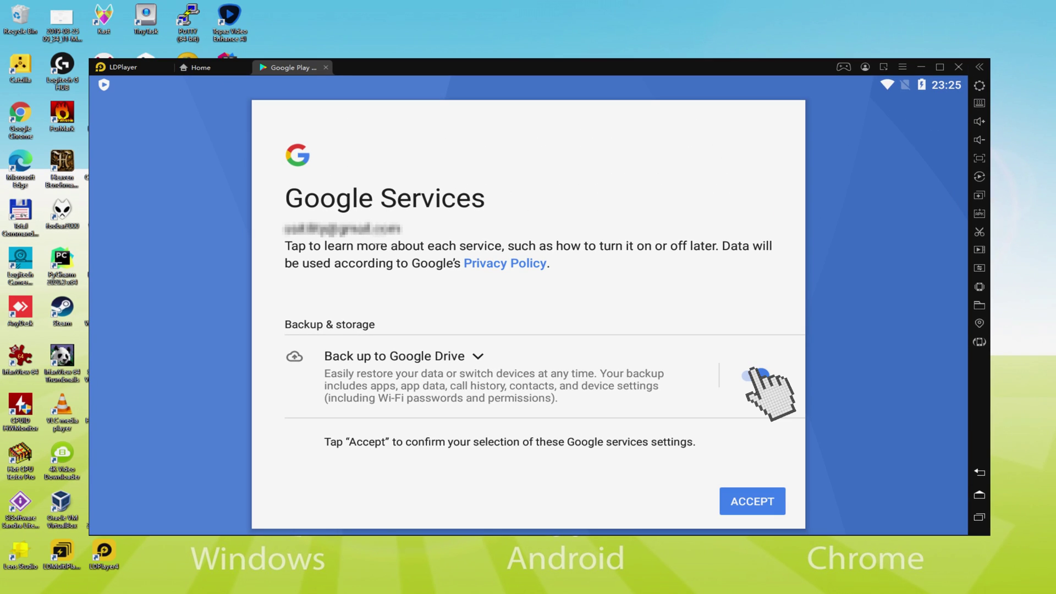
click(755, 374)
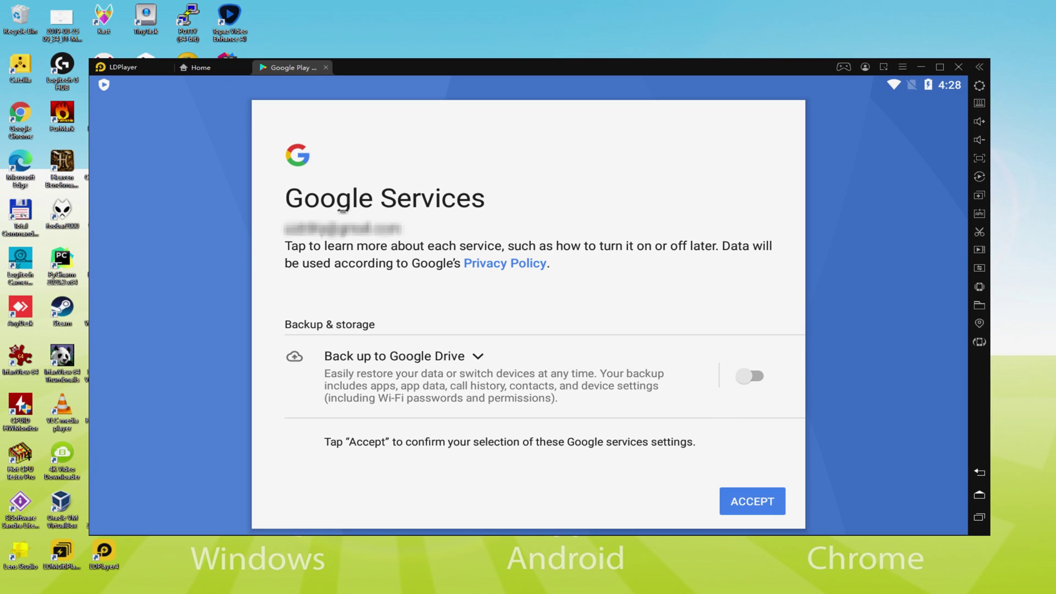
click(751, 500)
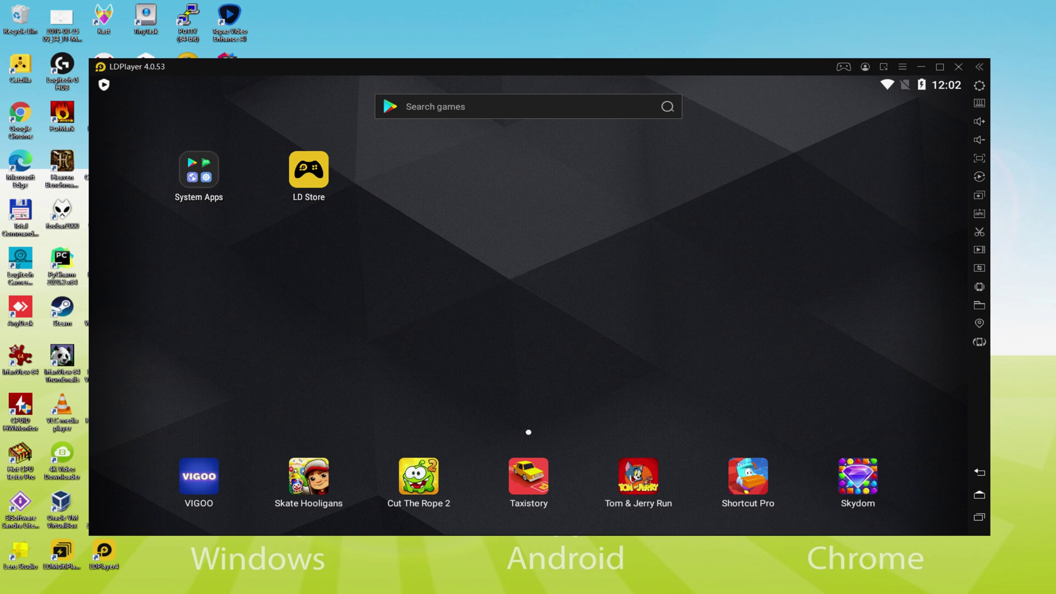
Open the Play Store from System Apps and go to the BOKU BOKU app page
click(200, 183)
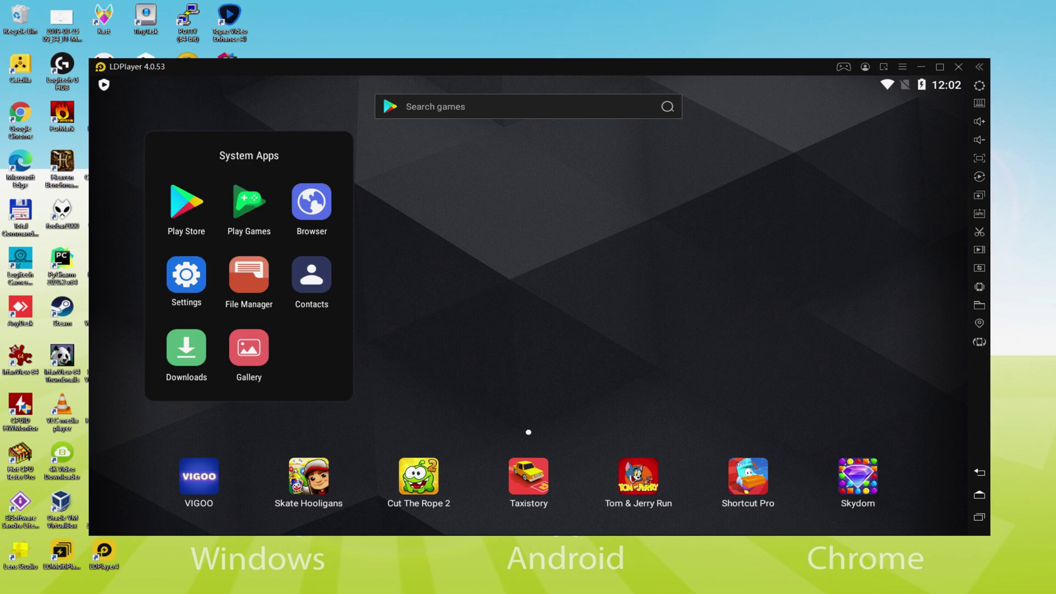
click(193, 207)
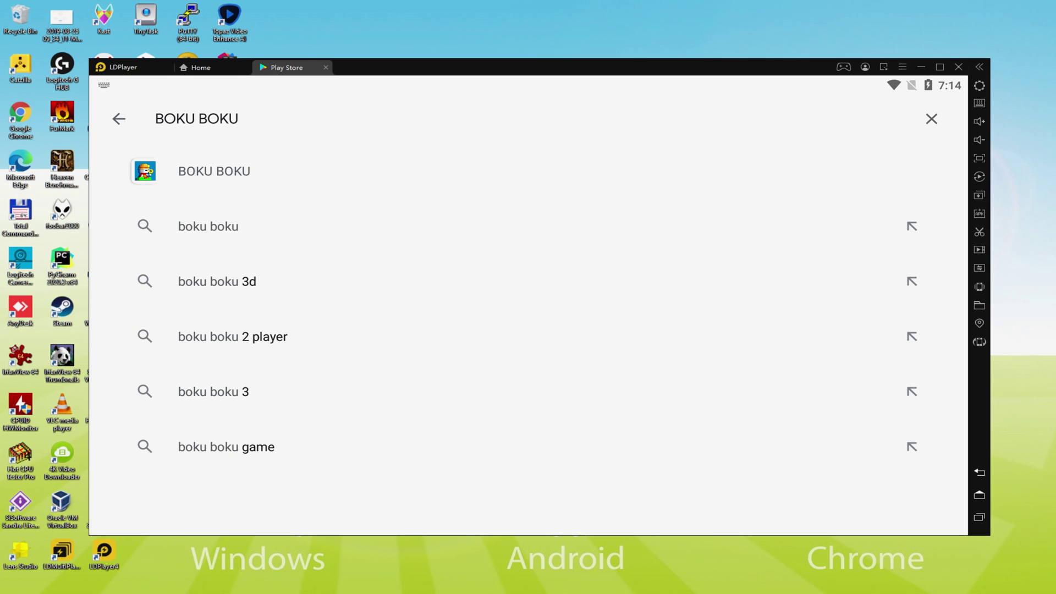
click(221, 168)
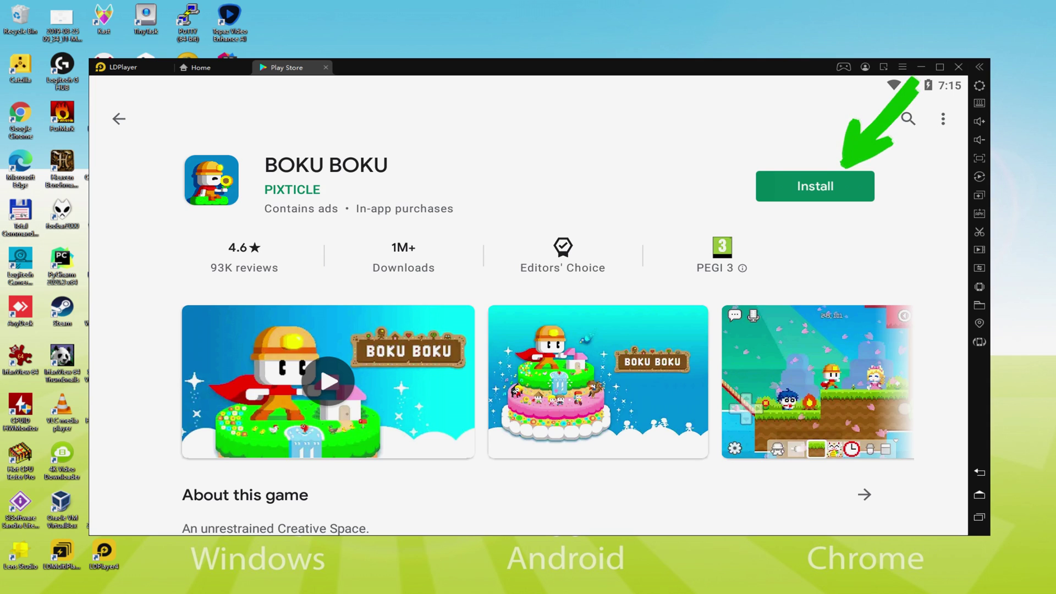
Install BOKU BOKU from its Play Store page
click(841, 184)
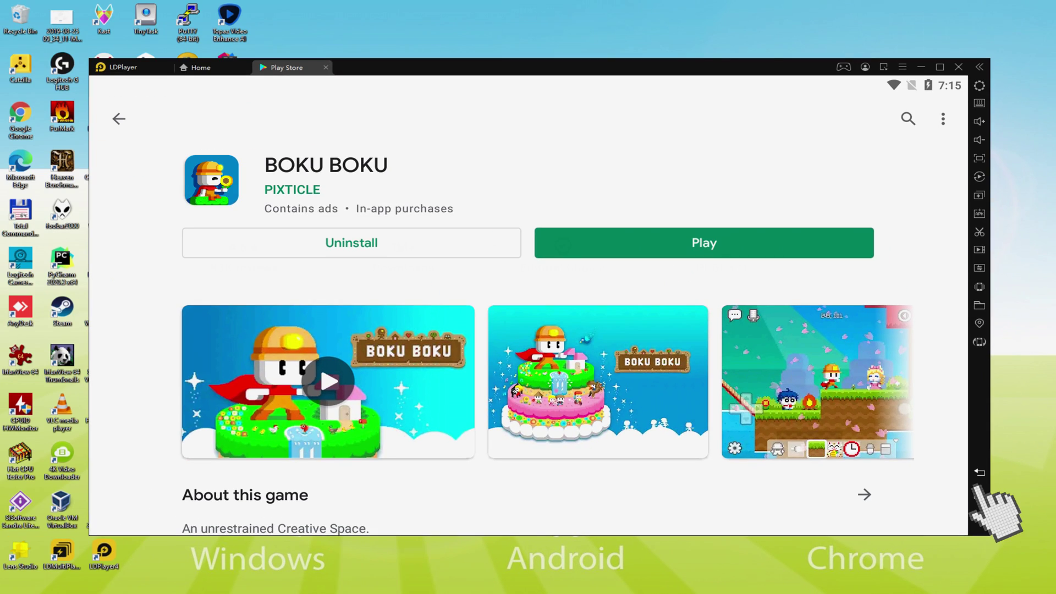
Return to the Android home screen and launch BOKU BOKU
click(908, 373)
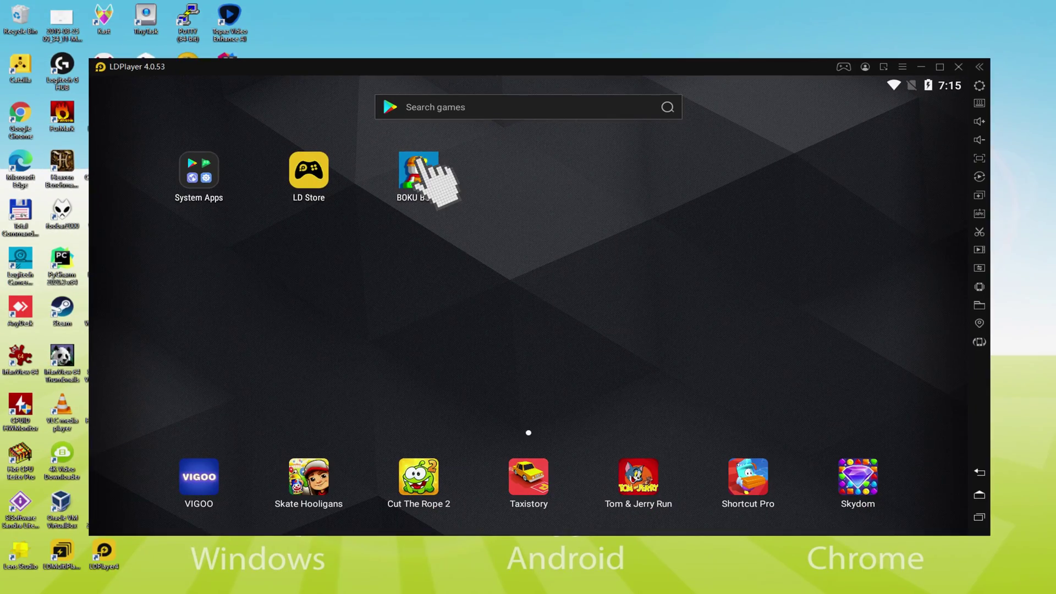
click(495, 176)
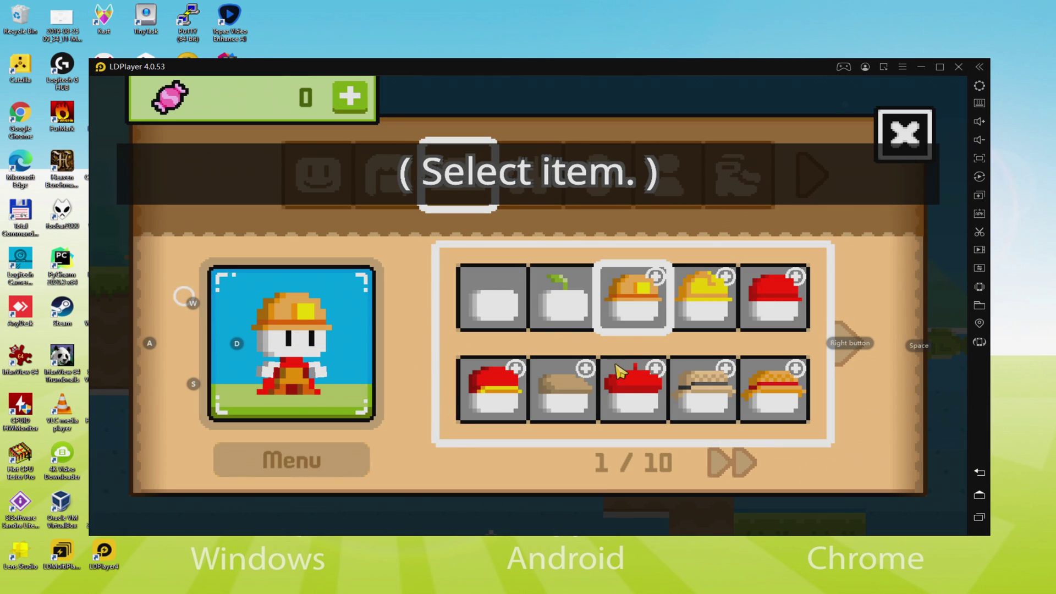
Maximise the emulator, try several hats, and put the blue helmet on the character
click(622, 374)
click(583, 325)
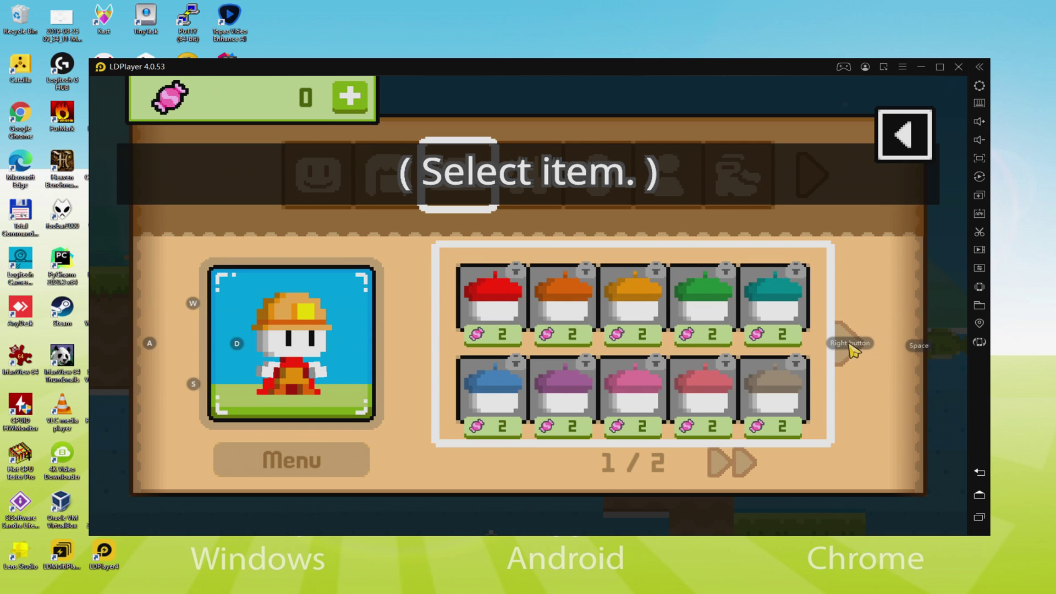
click(852, 346)
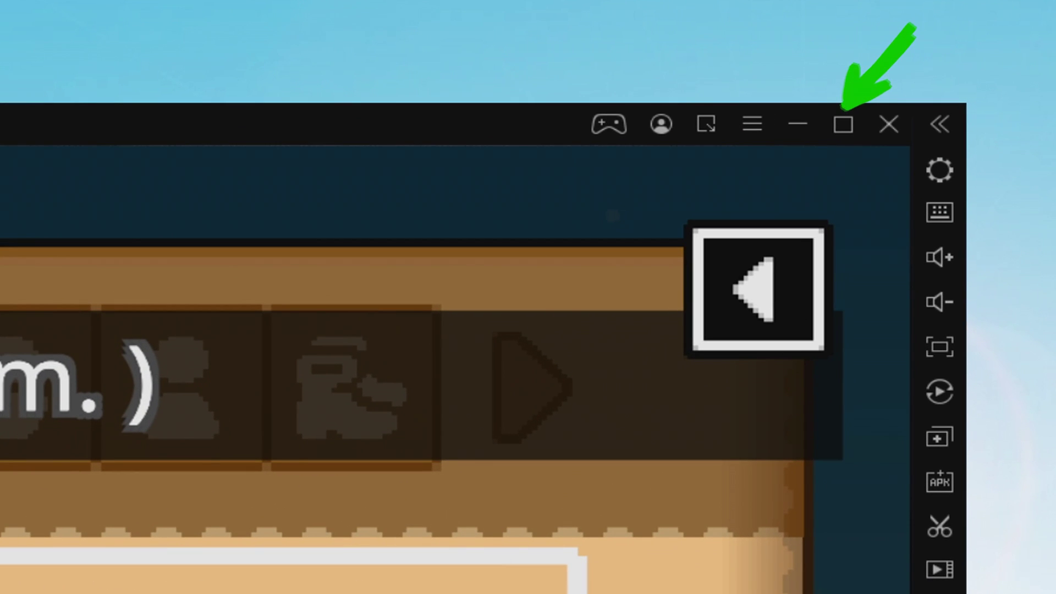
click(704, 385)
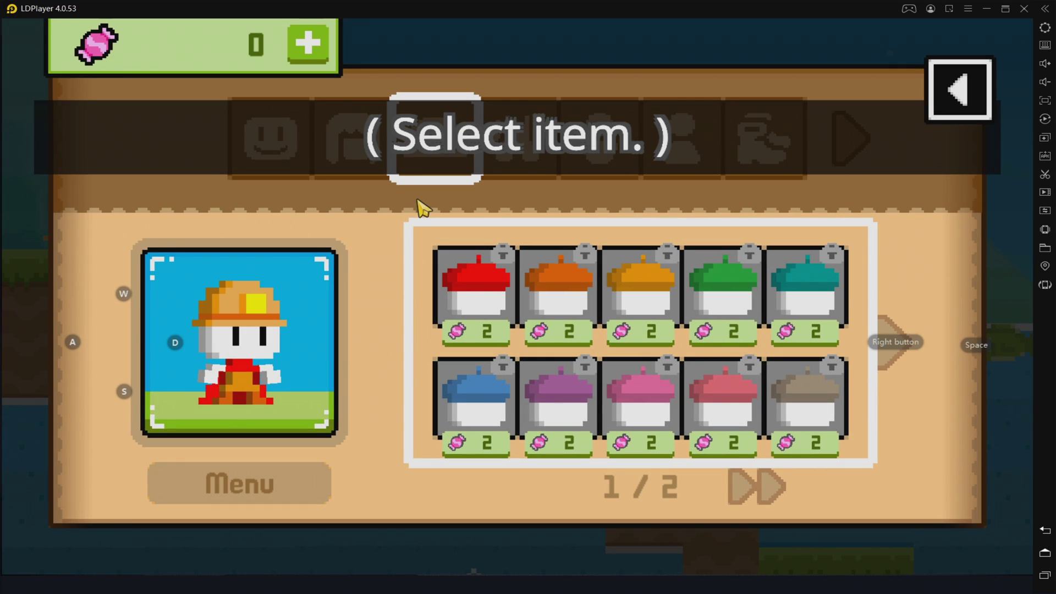
click(528, 271)
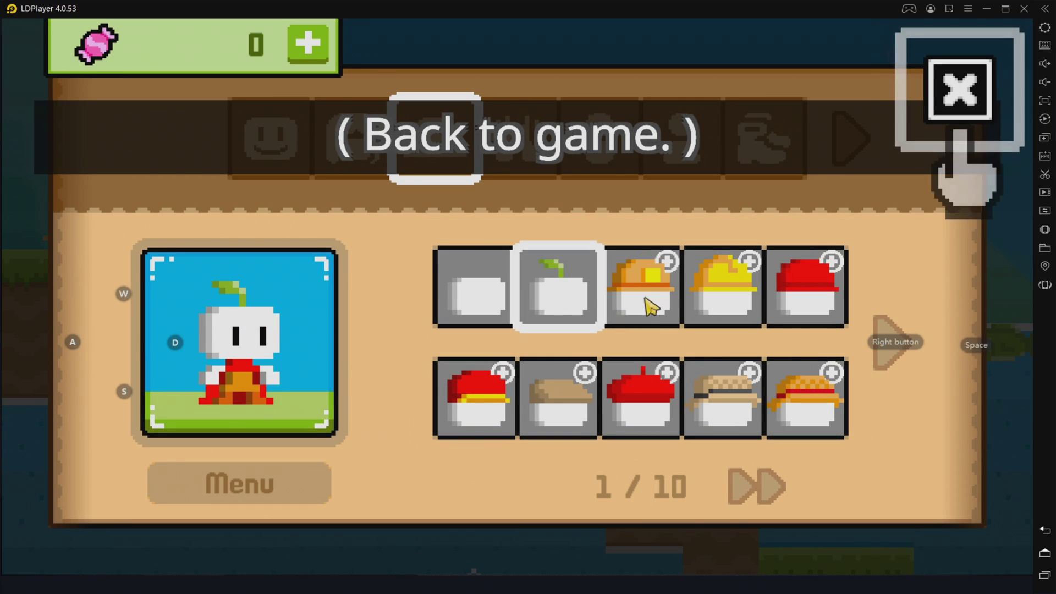
click(644, 298)
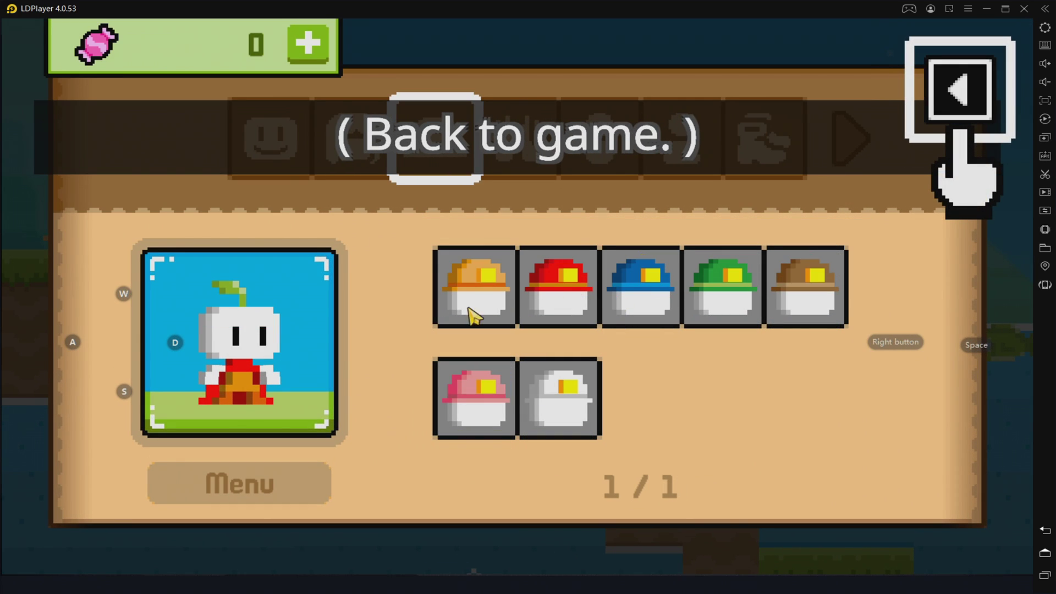
click(461, 285)
click(564, 303)
click(639, 303)
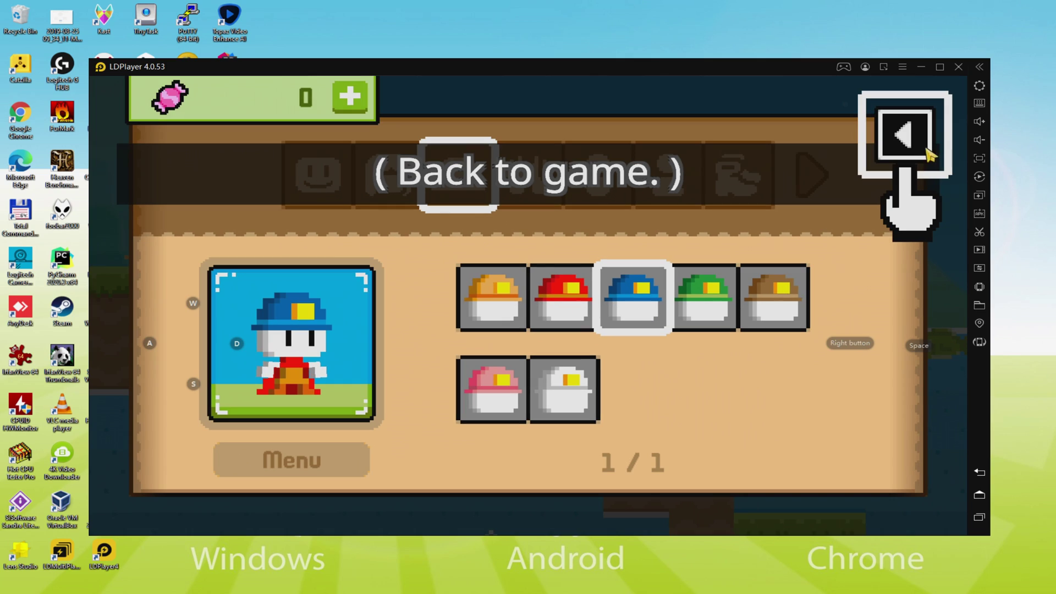
click(906, 140)
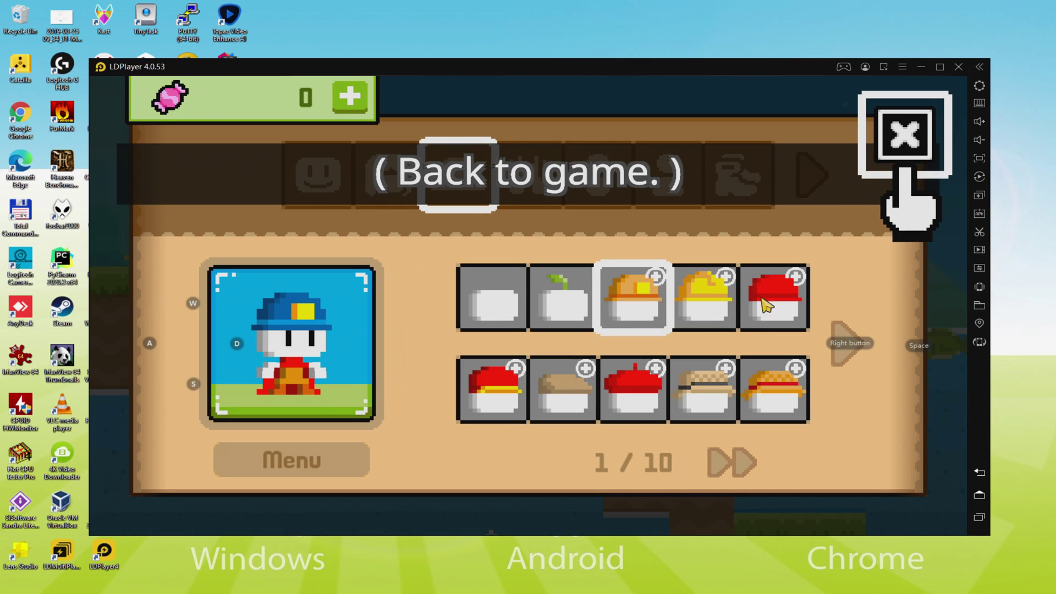
click(903, 133)
Move and jump the character rightwards with D, W and Space while placing grass blocks and a connected grass row
key(space)
key(d)
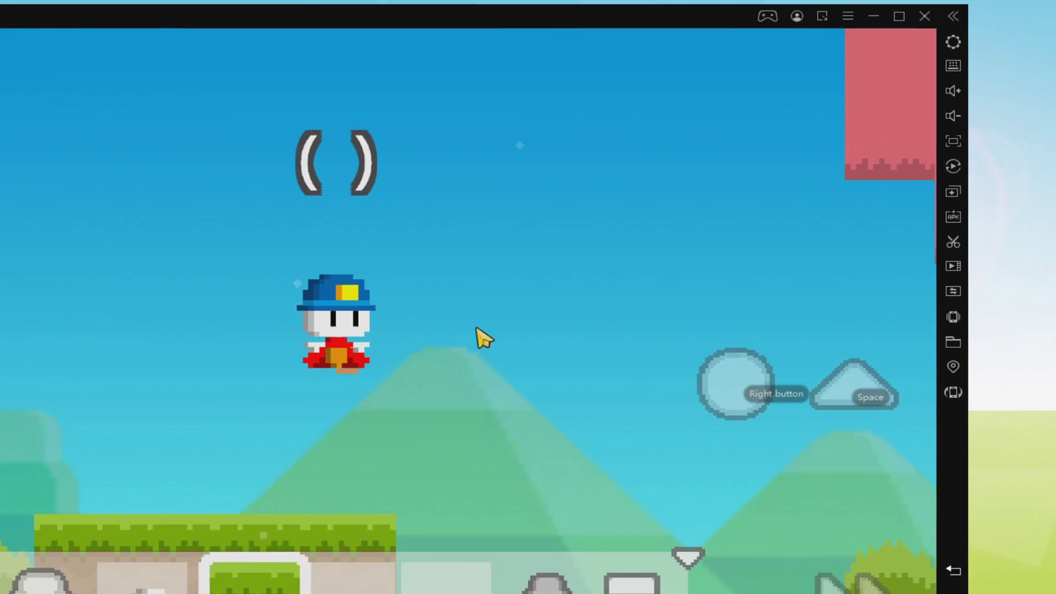
key(space)
click(504, 314)
click(592, 299)
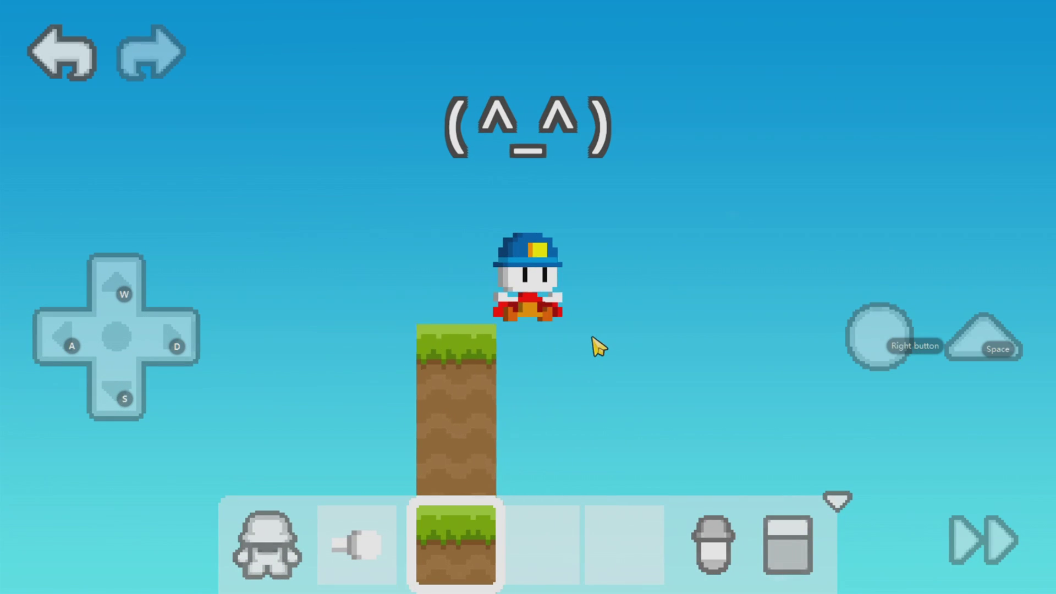
click(599, 350)
key(space)
click(599, 352)
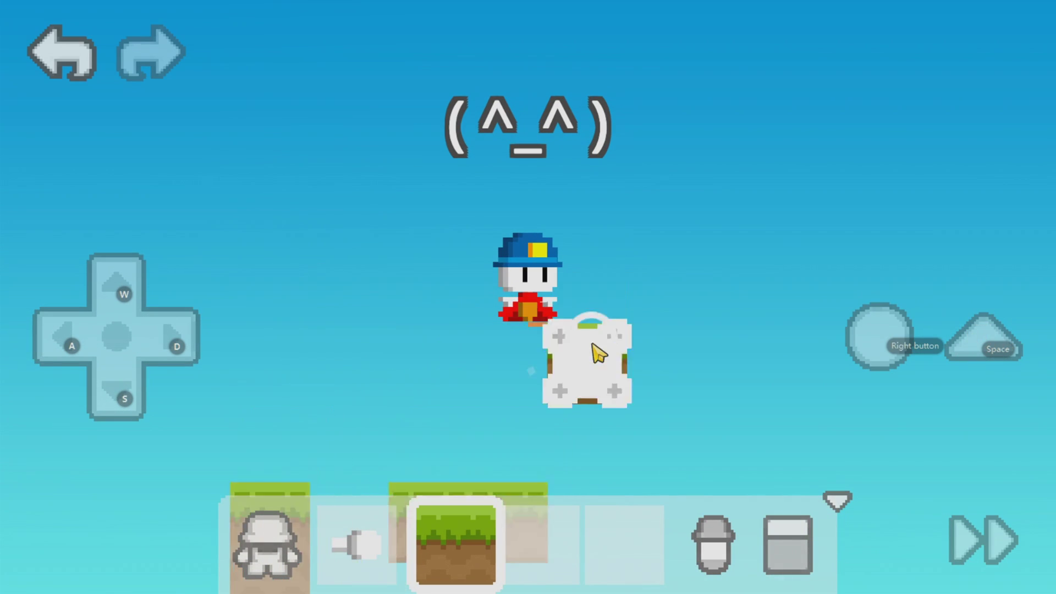
key(space)
drag(593, 344, 577, 372)
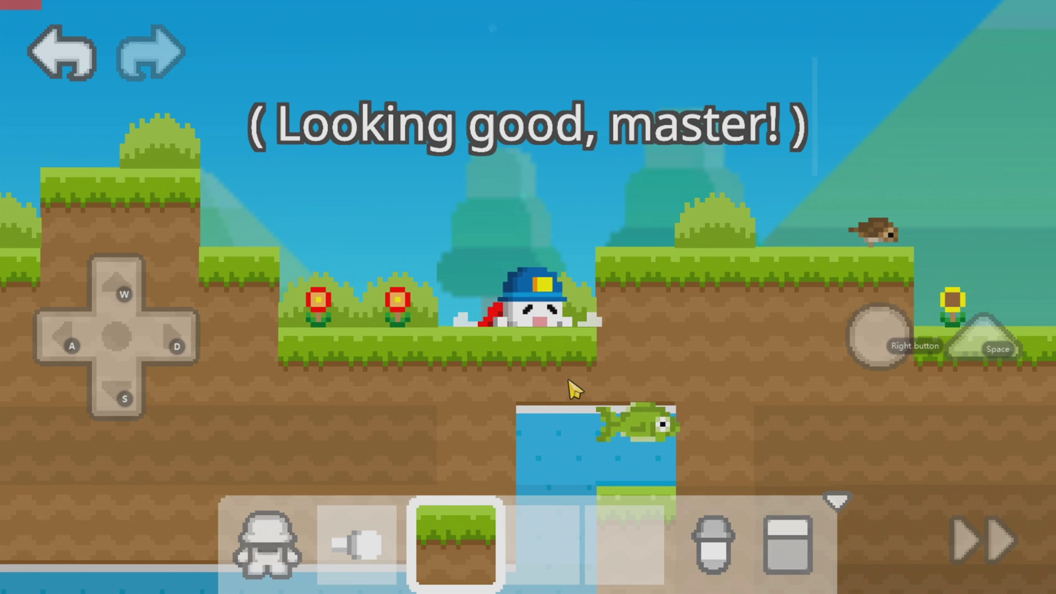
key(d)
key(w)
click(545, 343)
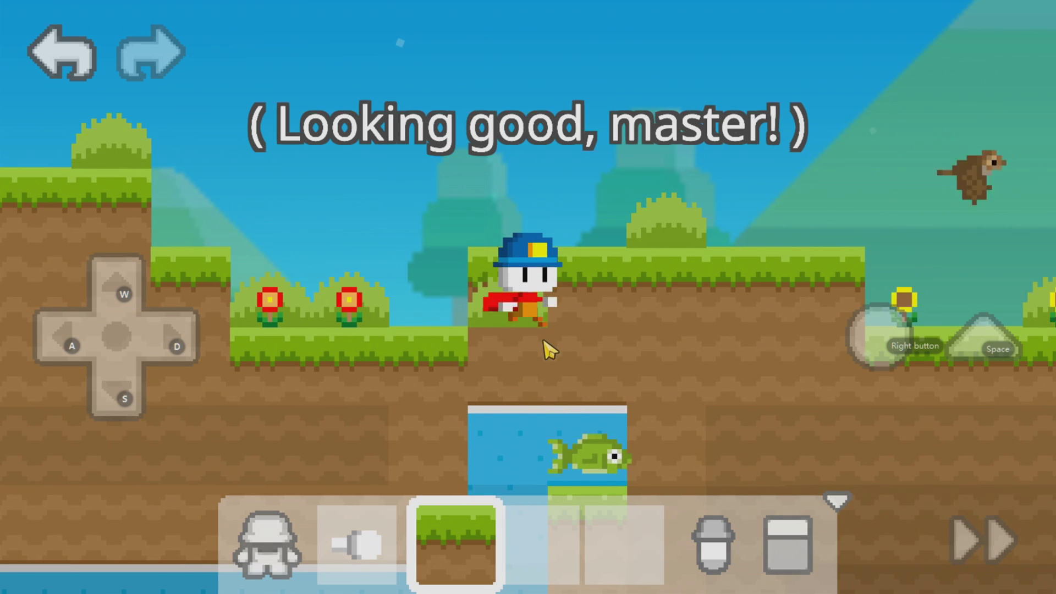
key(s)
Switch to the eraser and remove the ground cells beneath the character
click(782, 550)
drag(483, 382, 522, 354)
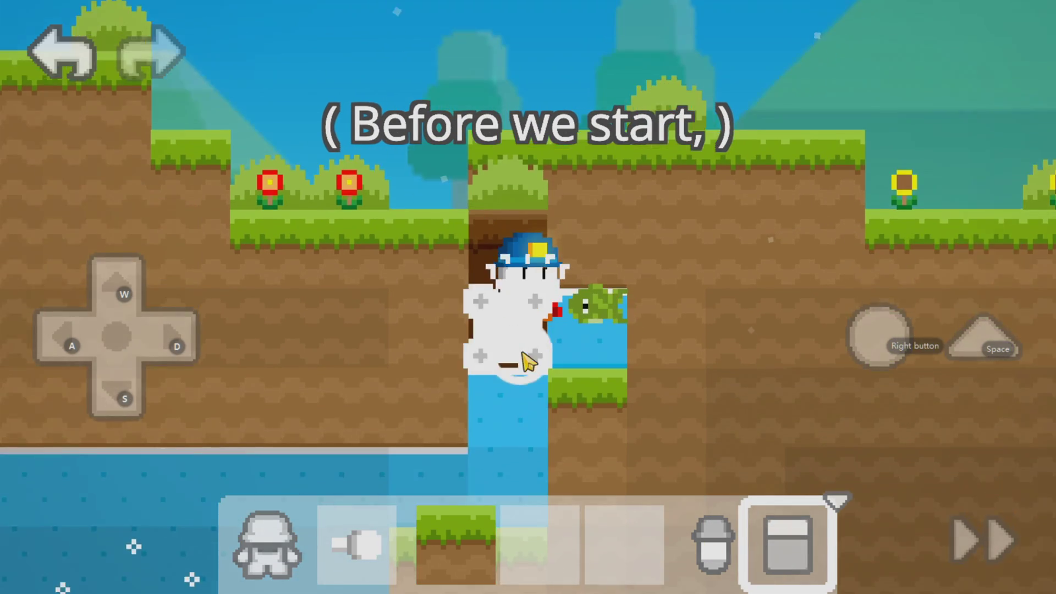
key(a)
click(510, 308)
click(510, 312)
click(513, 324)
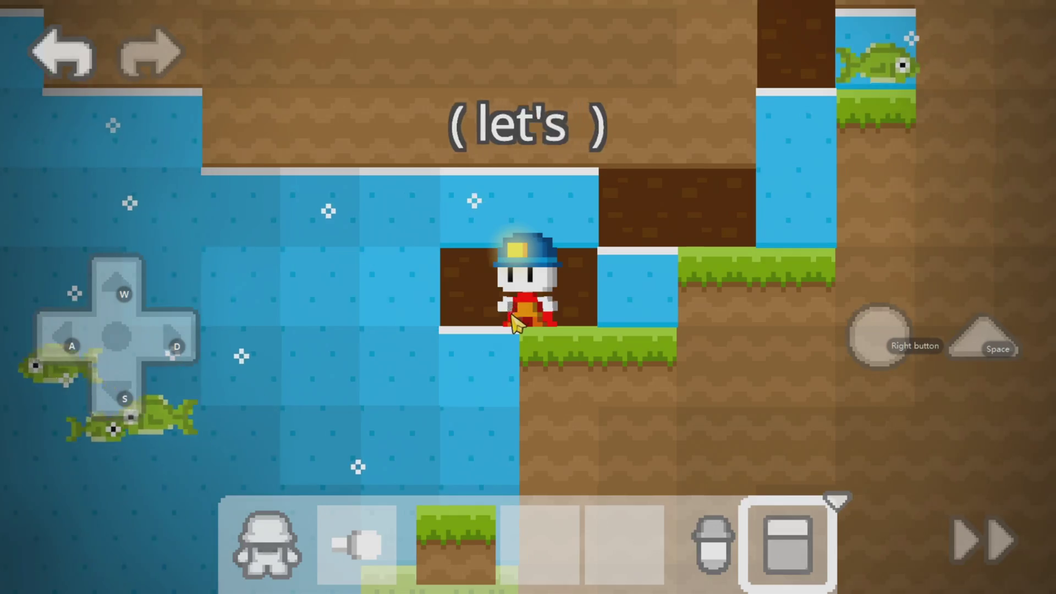
click(509, 317)
Take the character down the underwater steps, then swim back up, swinging a punch on the way
key(a)
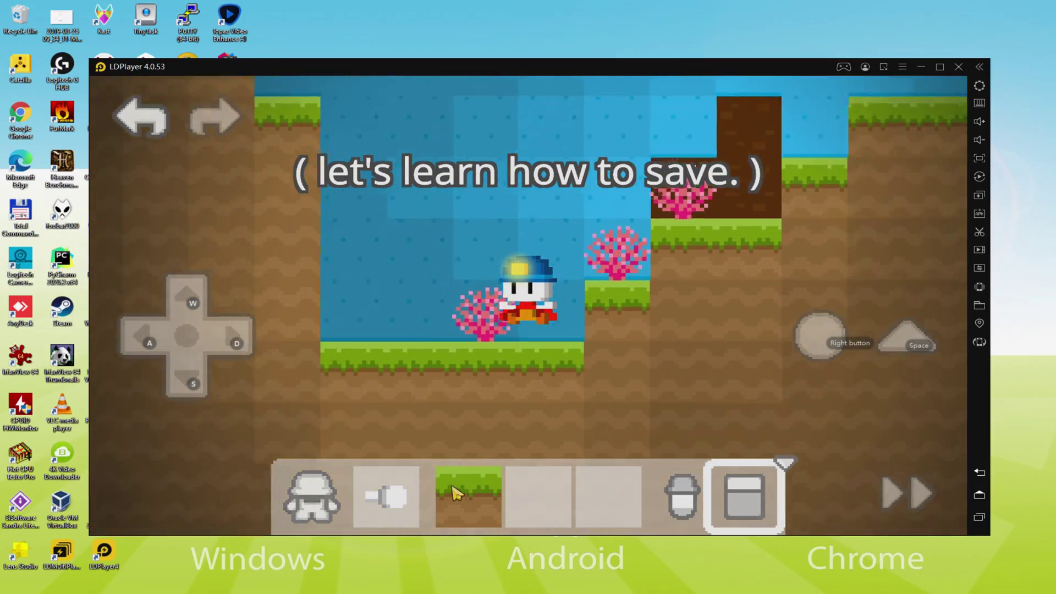
click(455, 491)
key(space)
key(space)
key(space)
right_click(498, 300)
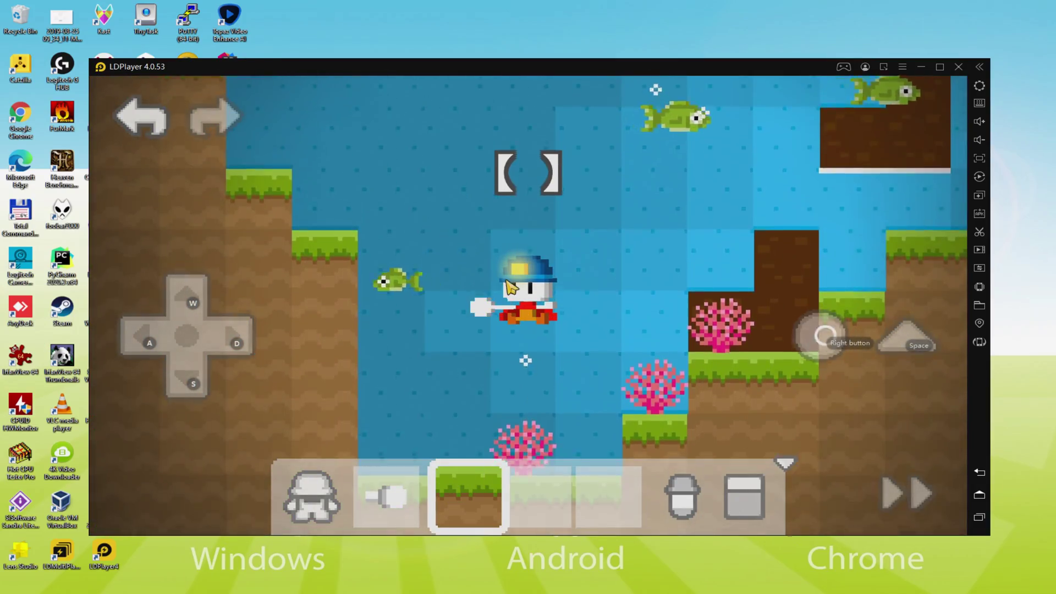
key(space)
key(space)
key(space)
Swim right and dig away the blocks beside the character into the tunnel
key(d)
right_click(613, 280)
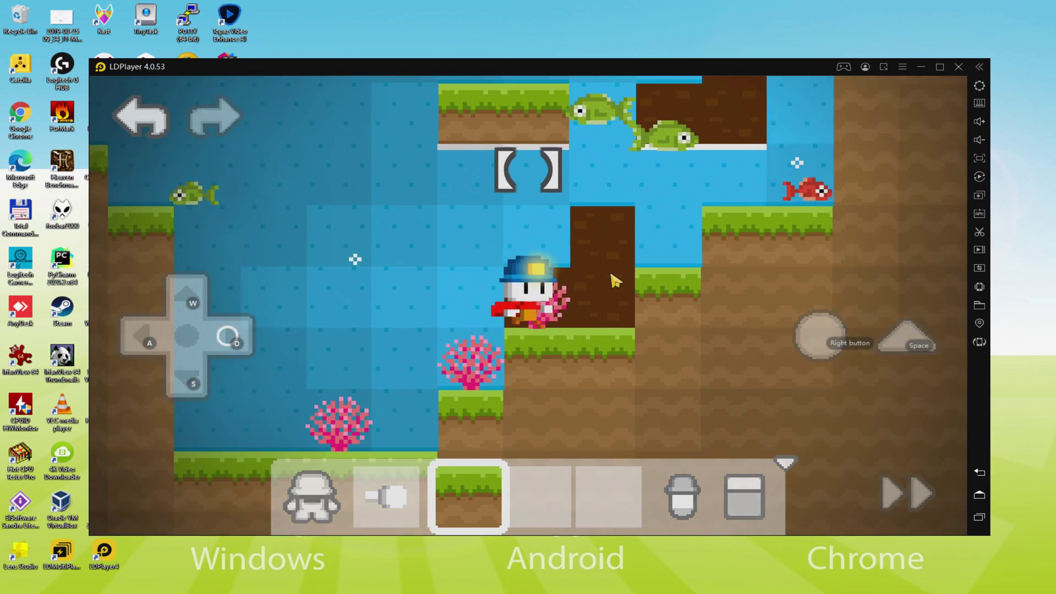
click(596, 271)
key(d)
key(s)
click(585, 316)
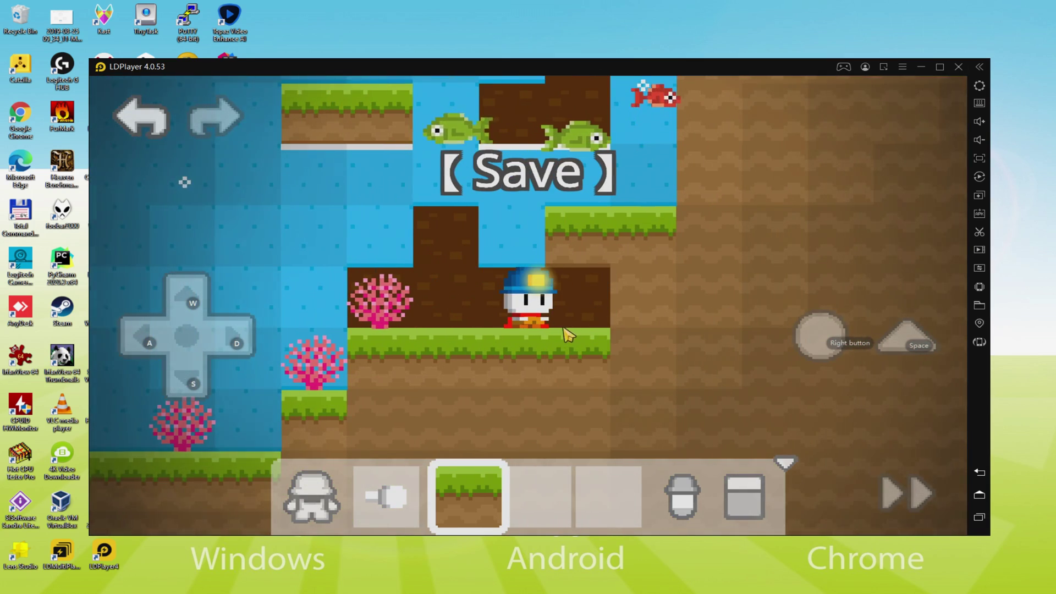
click(604, 309)
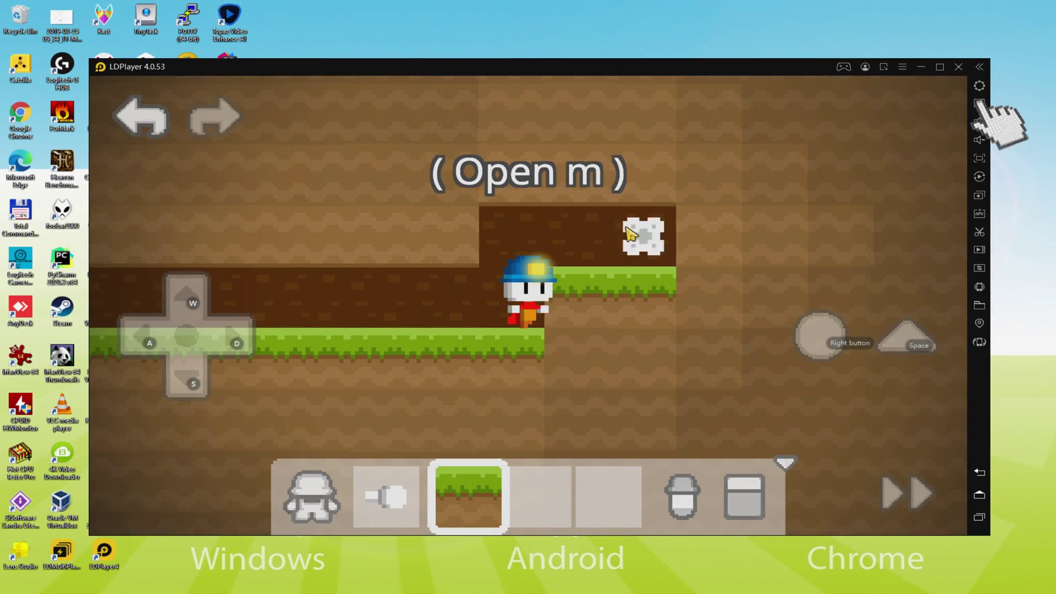
Move up and break the marked block overhead, then Exit the keyboard mapping panel
click(979, 104)
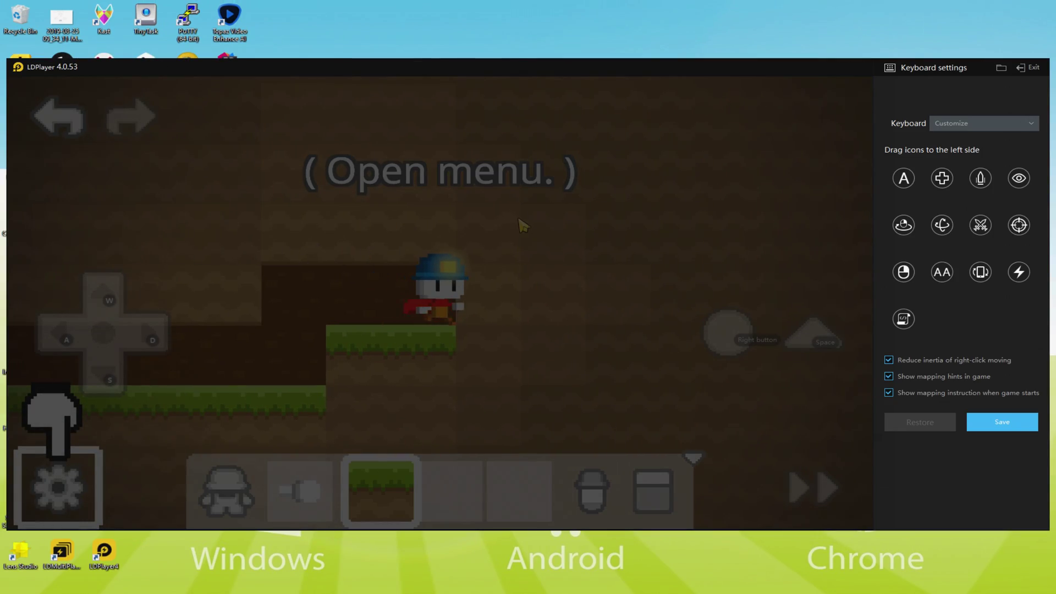
click(56, 476)
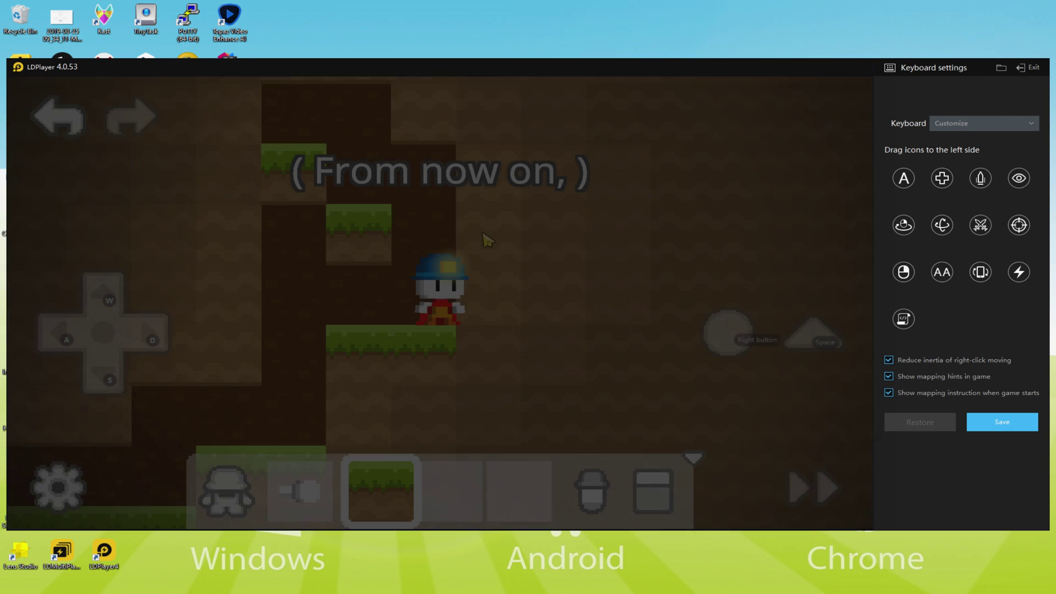
key(w)
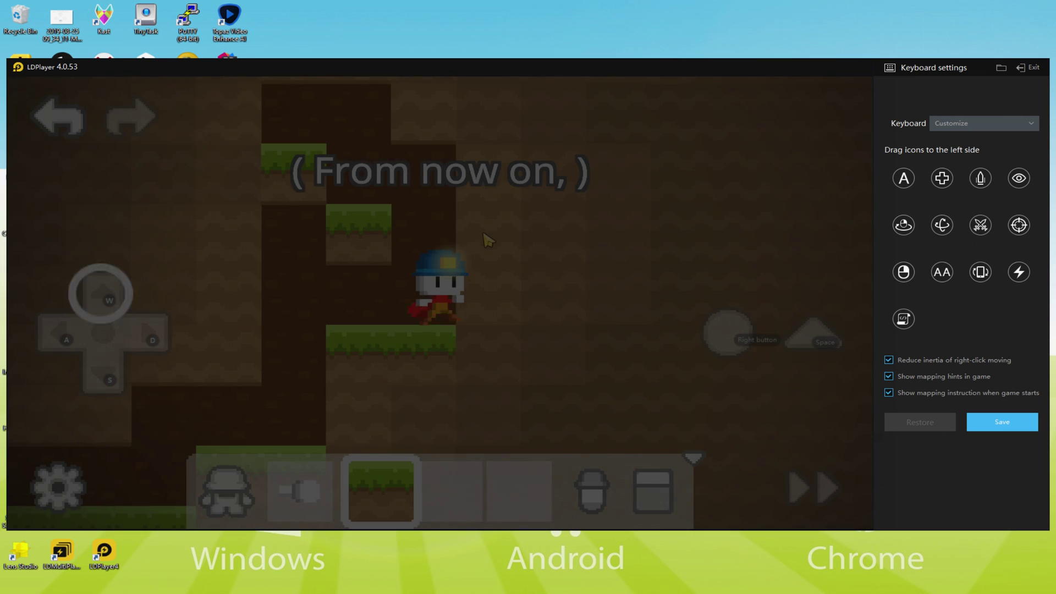
click(482, 234)
click(481, 233)
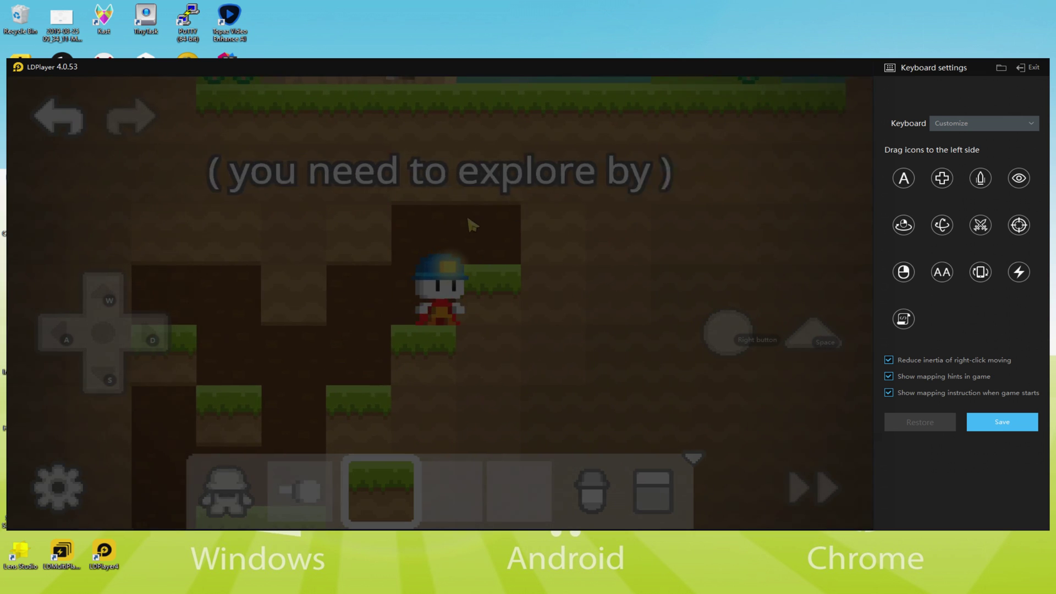
click(1024, 68)
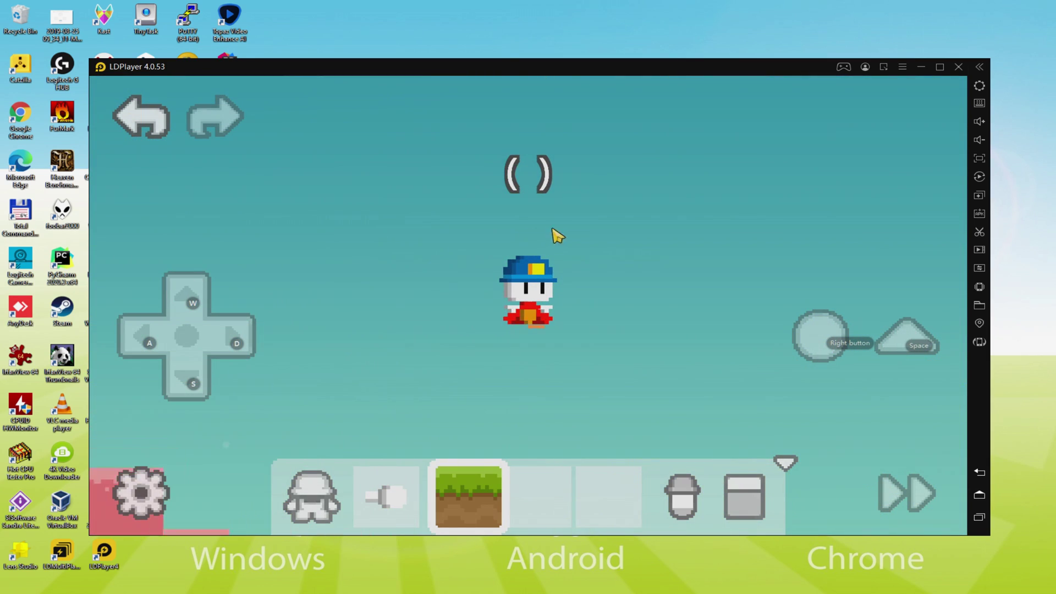
Make the character punch to the right
right_click(565, 228)
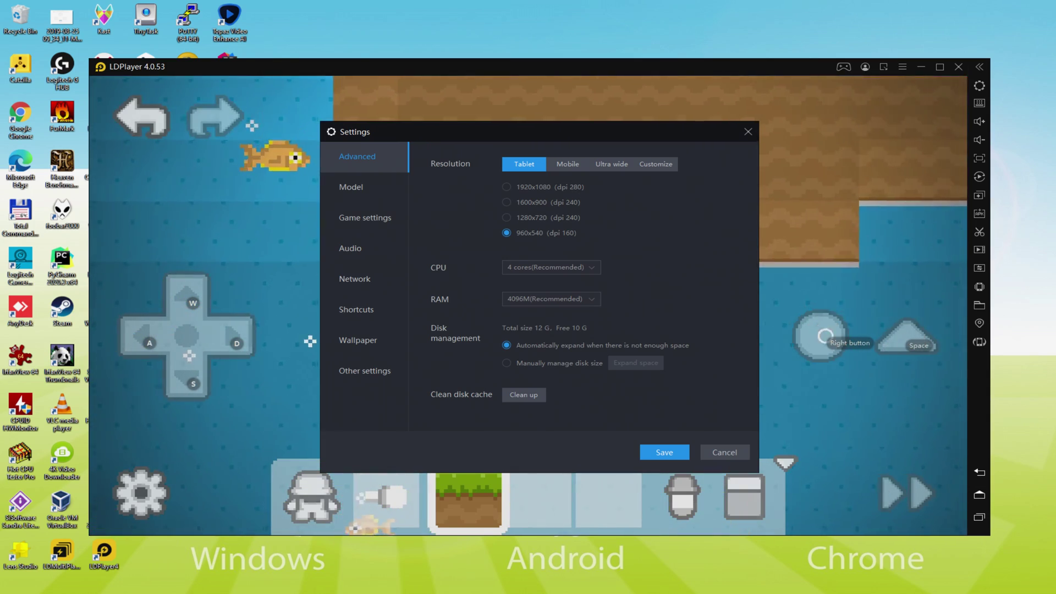
Punch, jump and swim left and right to grab the fish, then swim up to the surface
right_click(532, 224)
key(d)
key(space)
key(a)
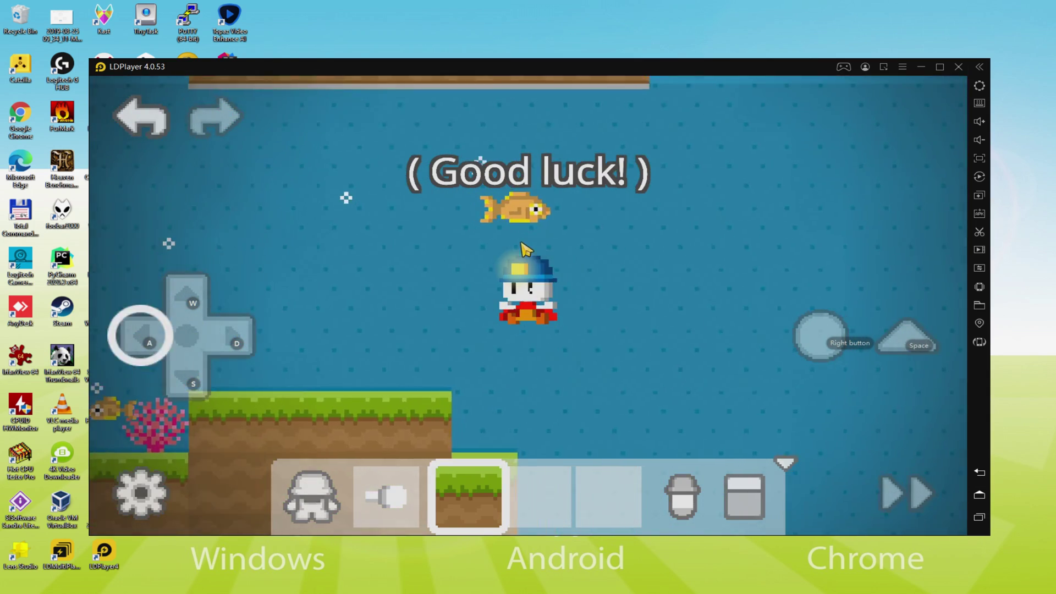
right_click(550, 266)
key(a)
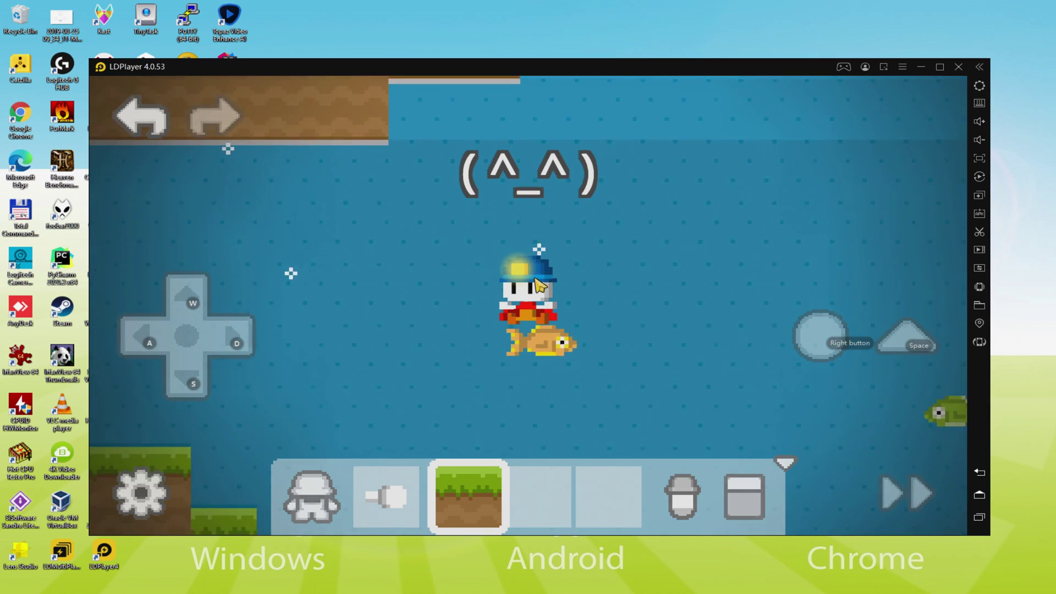
key(d)
right_click(566, 286)
key(w)
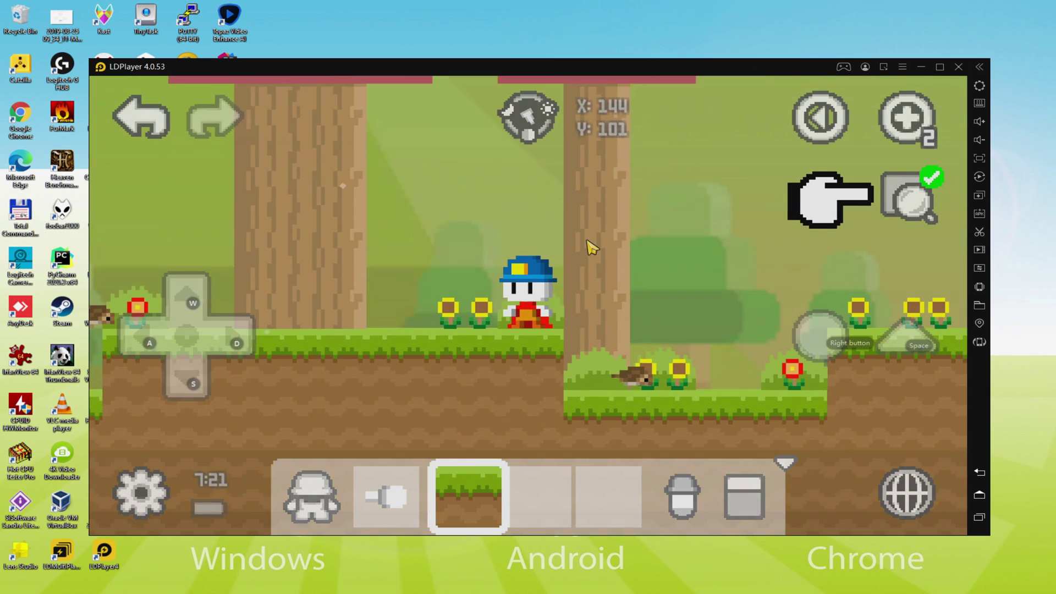
Run and jump right across the meadow, doubling back briefly, to pick up the sunflower
key(space)
key(d)
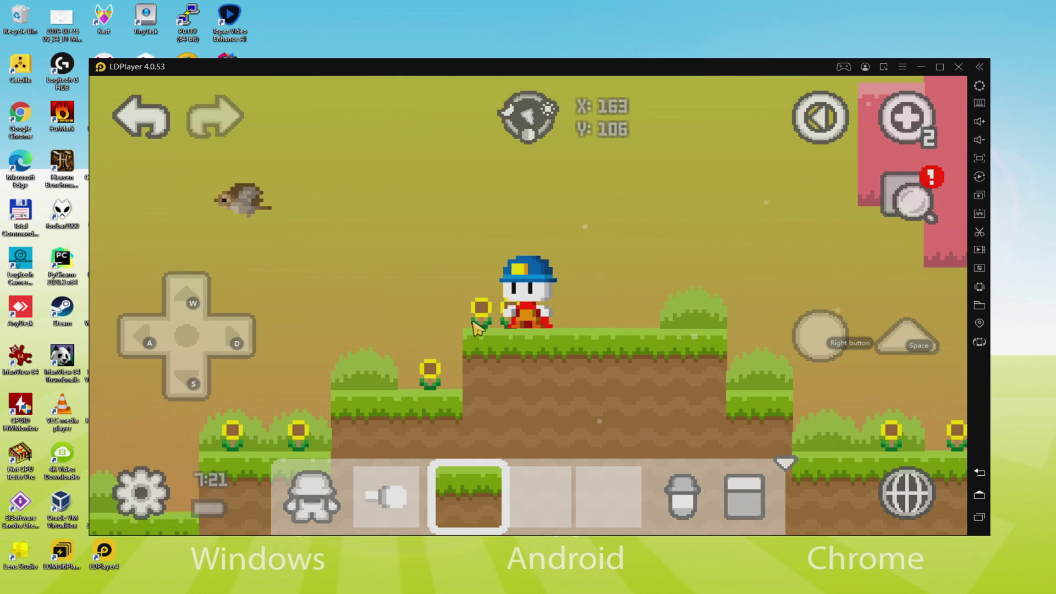
key(a)
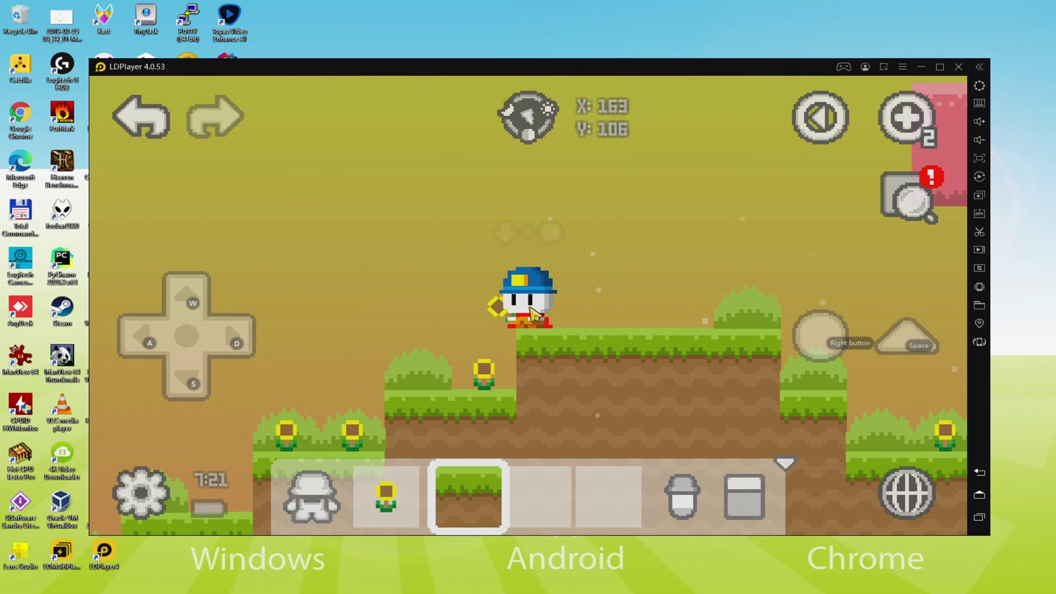
key(d)
key(w)
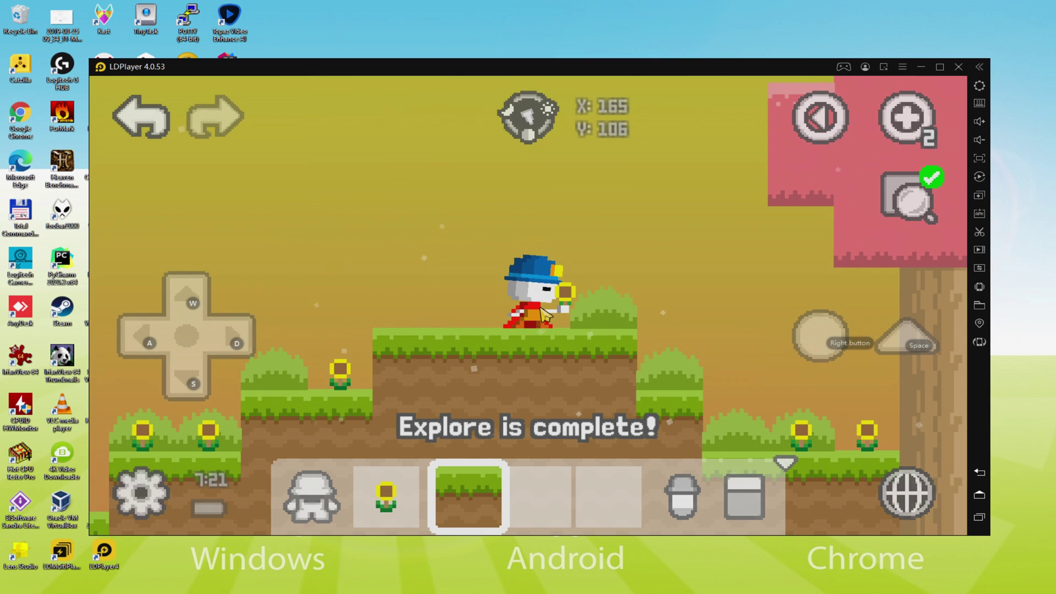
key(d)
key(space)
key(space)
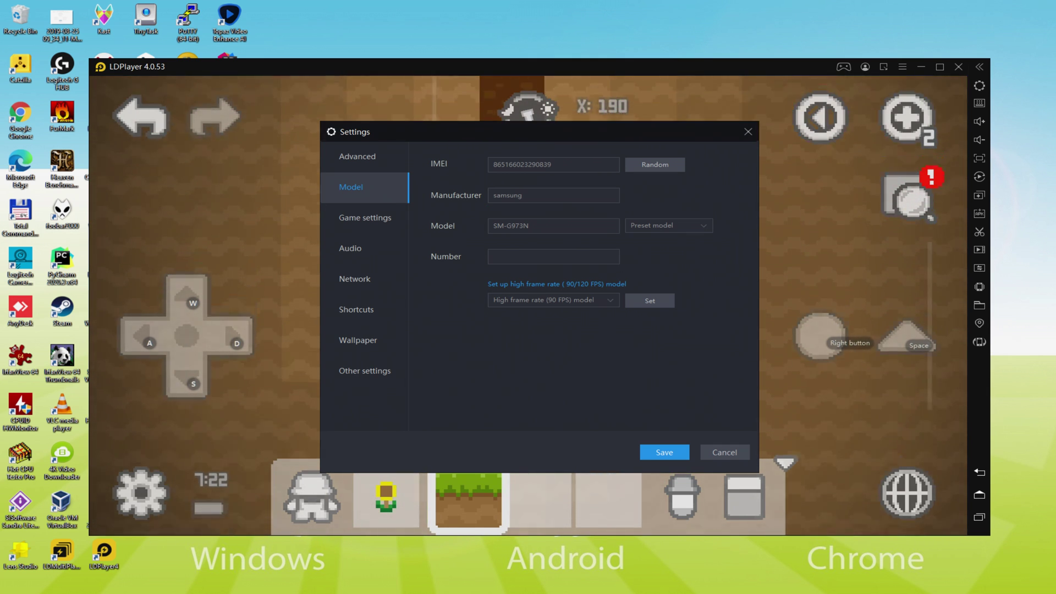
Place a grass block at the column and dig out the blocks along the path right
key(Escape)
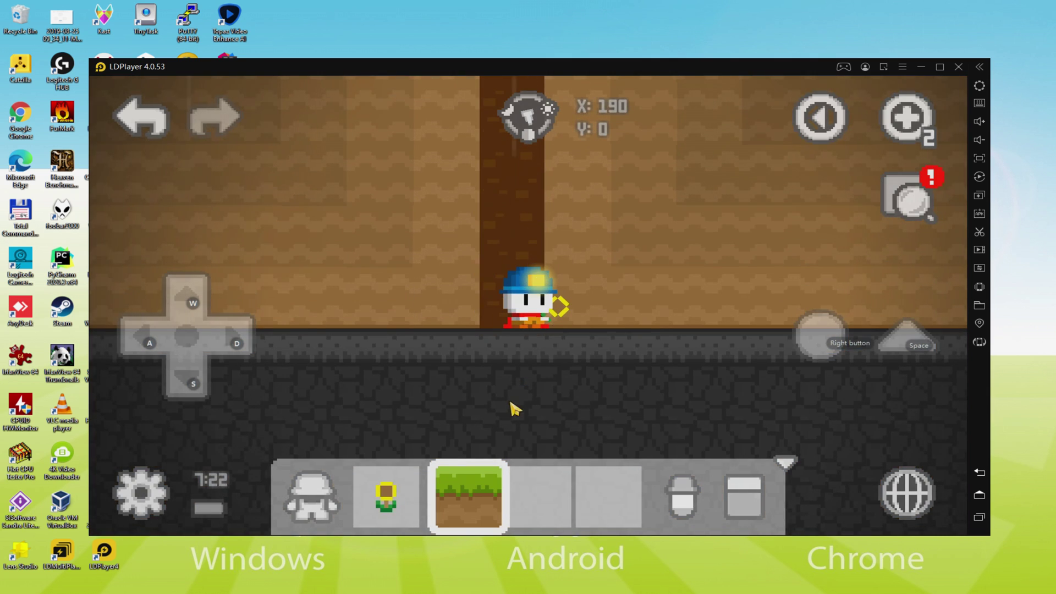
key(d)
click(538, 321)
key(d)
drag(561, 309, 698, 304)
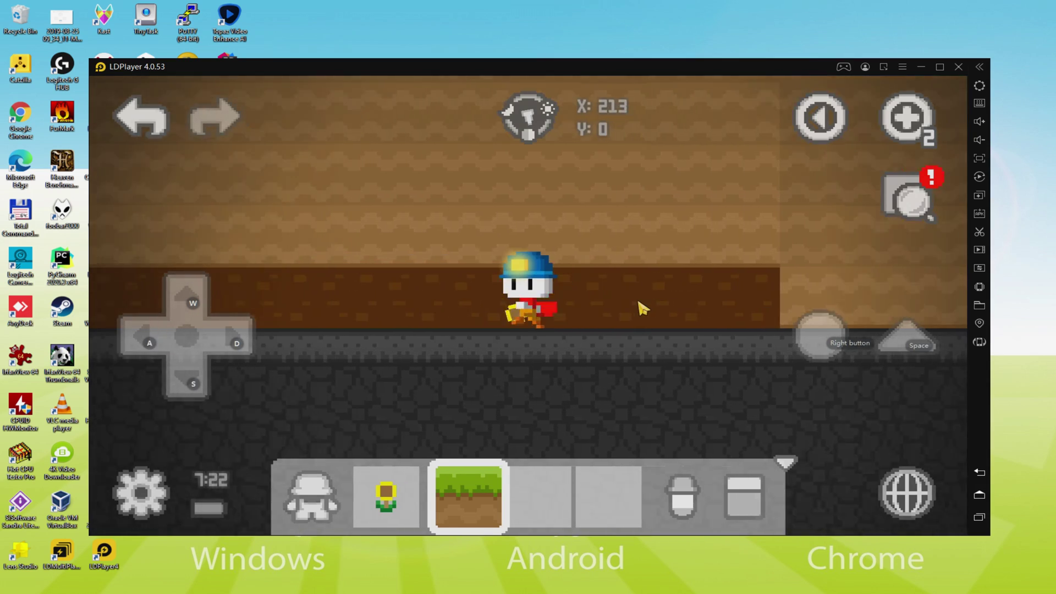
Walk left, then right to break the grass block and column, then back left to the dirt column
key(a)
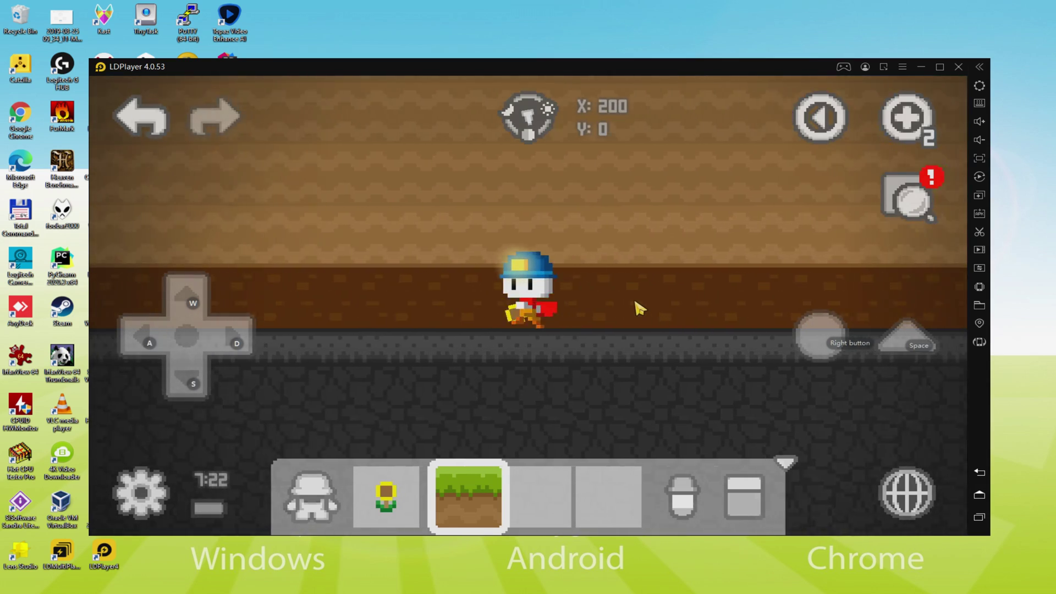
key(a)
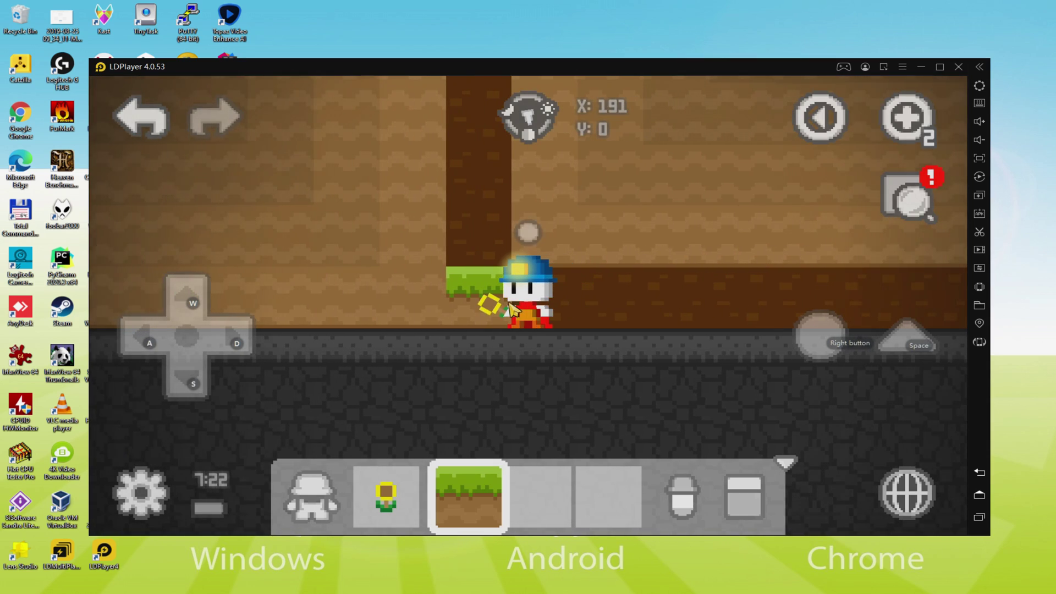
key(d)
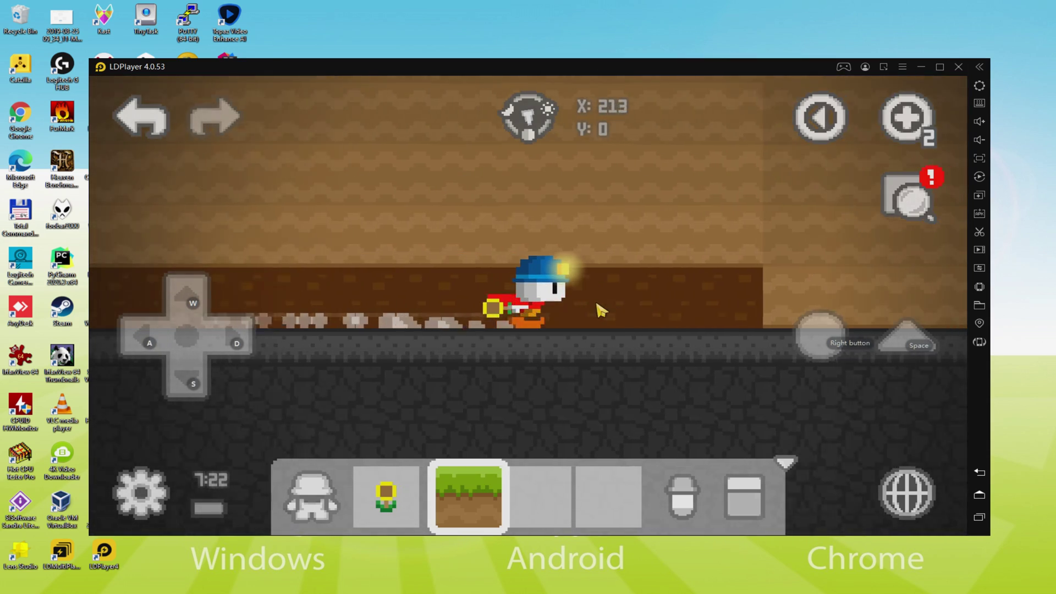
key(a)
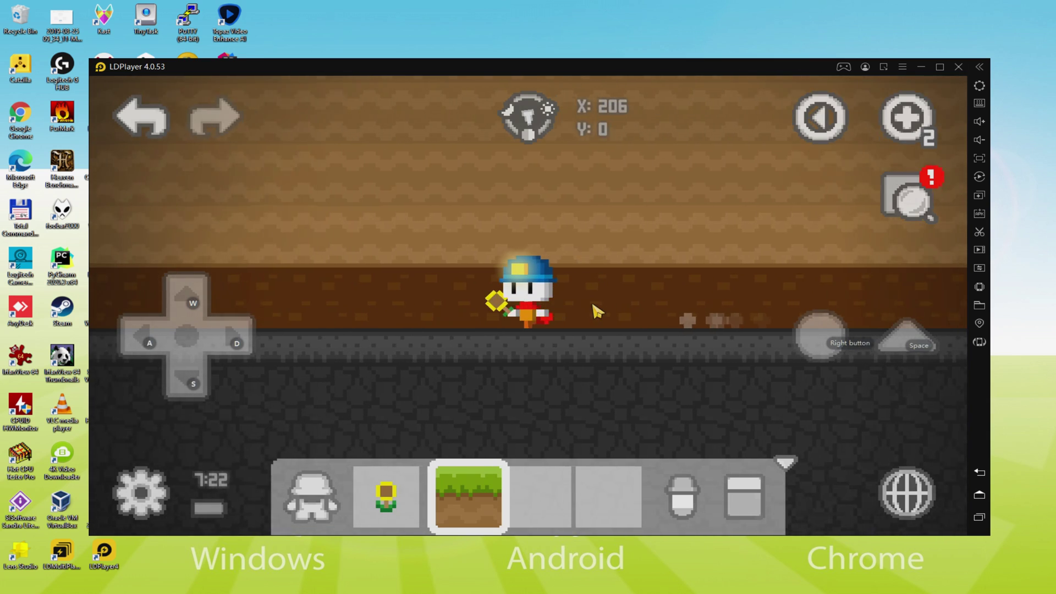
key(a)
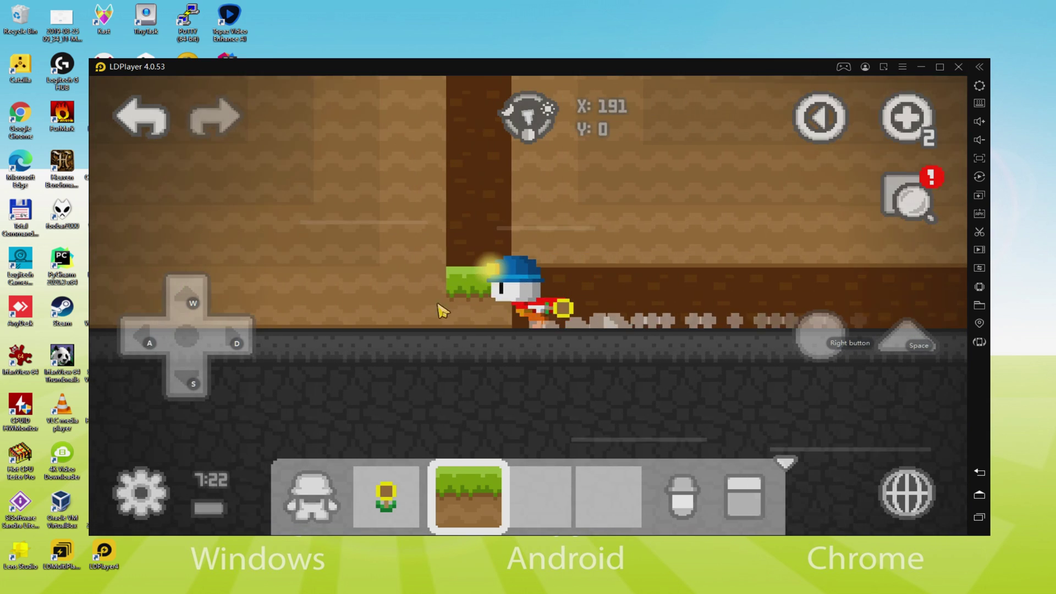
Break the grass block, step onto the dirt column and dig straight down with S
click(475, 296)
key(a)
click(521, 294)
key(d)
key(space)
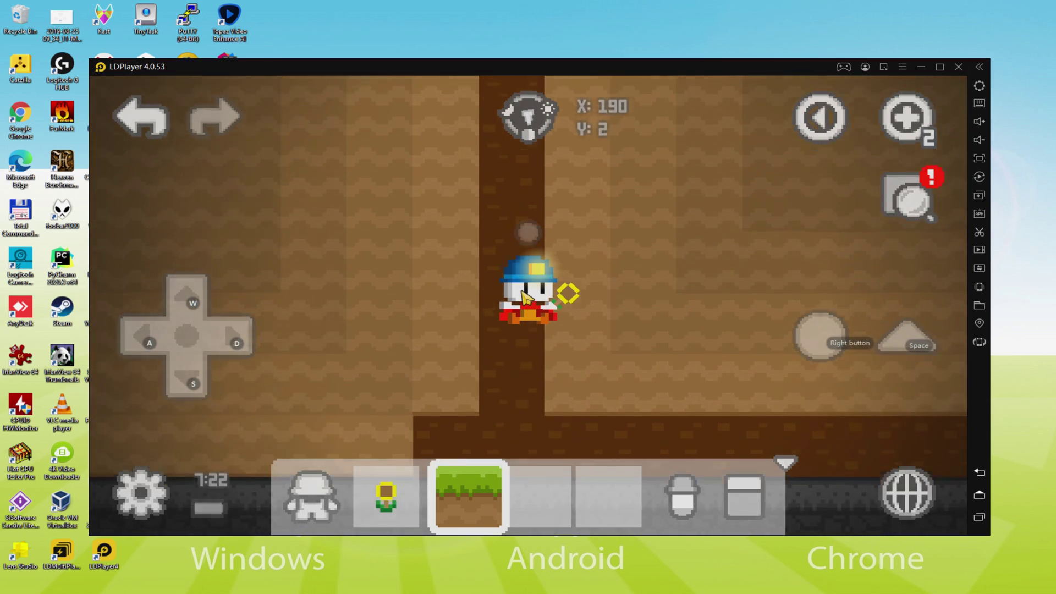
key(s)
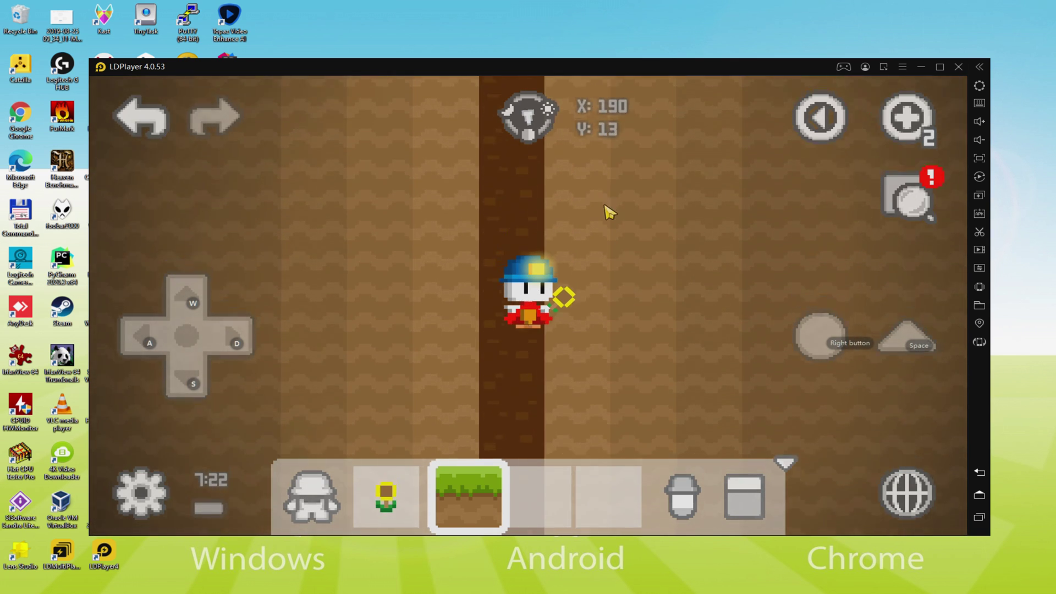
key(s)
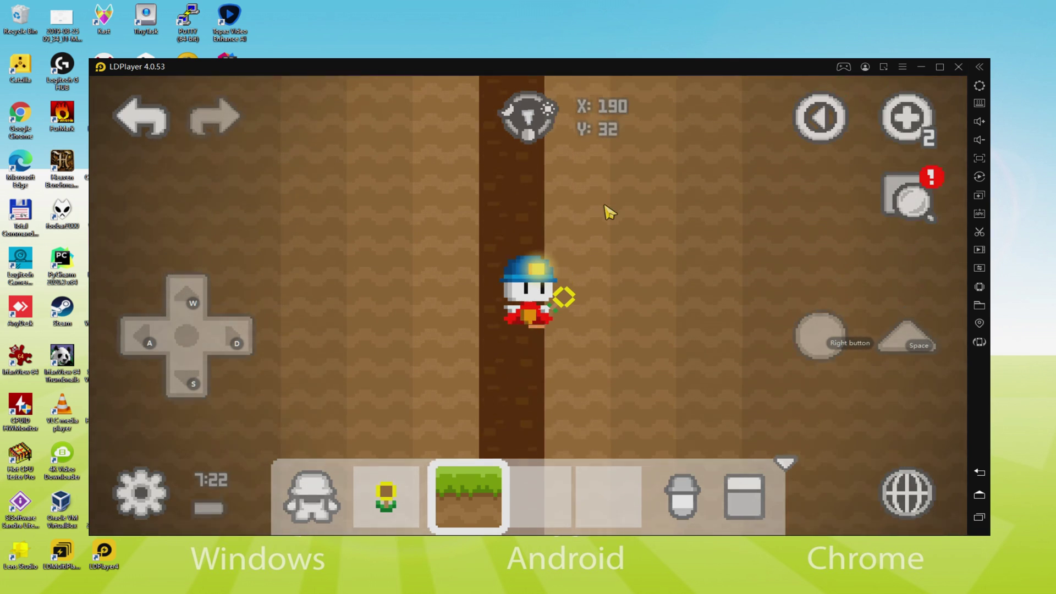
key(s)
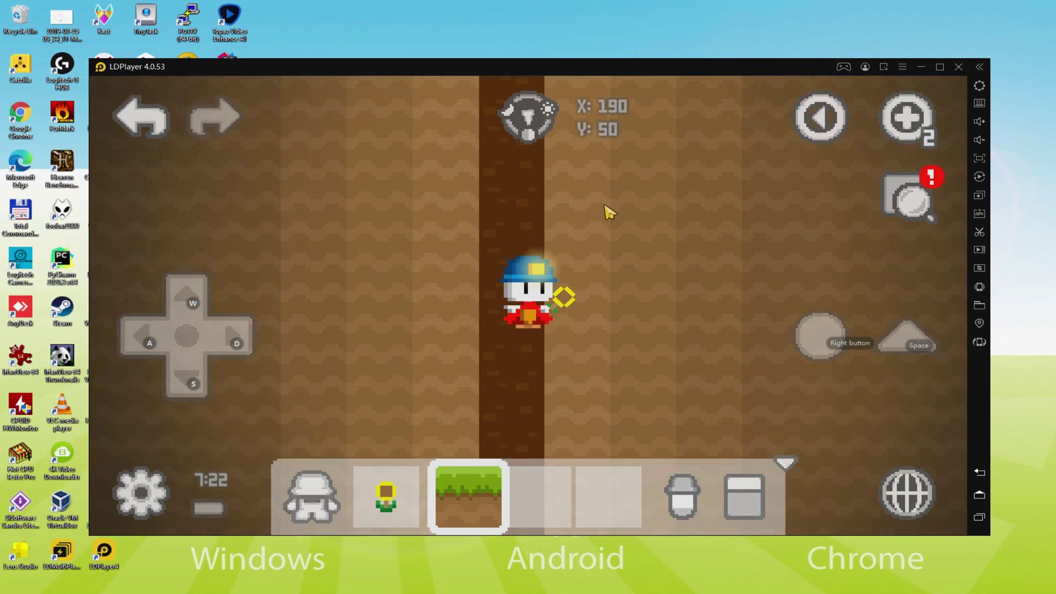